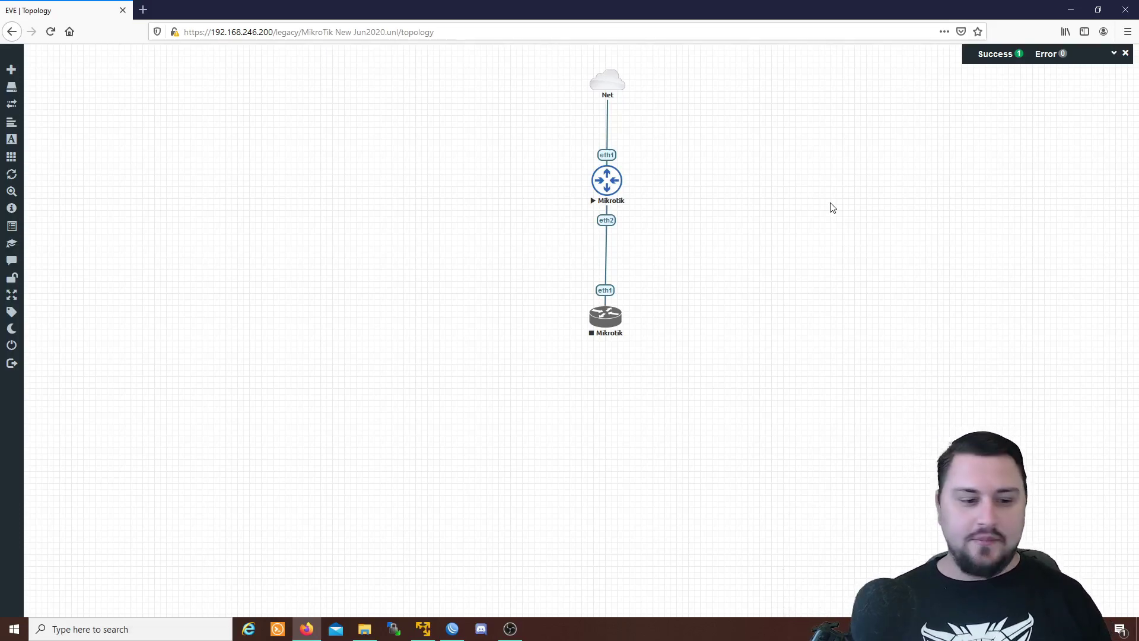
Connect to the Neighbors router with MAC 50:00:00:01:00:00 and show its File List
{"action": "left_click", "coordinate": [453, 629]}
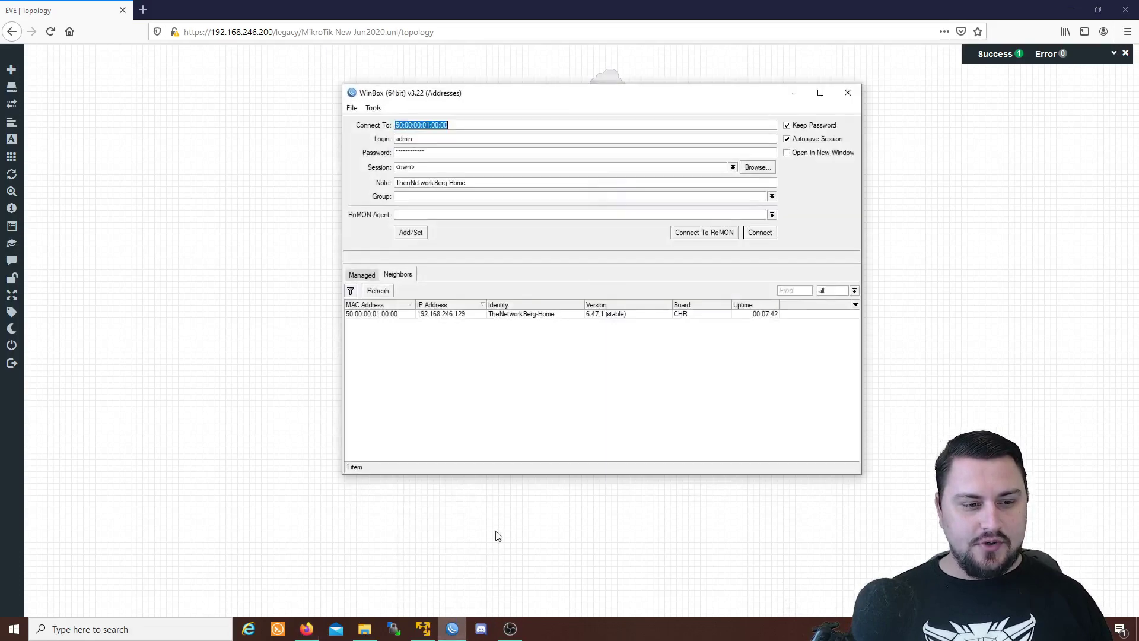
{"action": "left_click", "coordinate": [391, 314]}
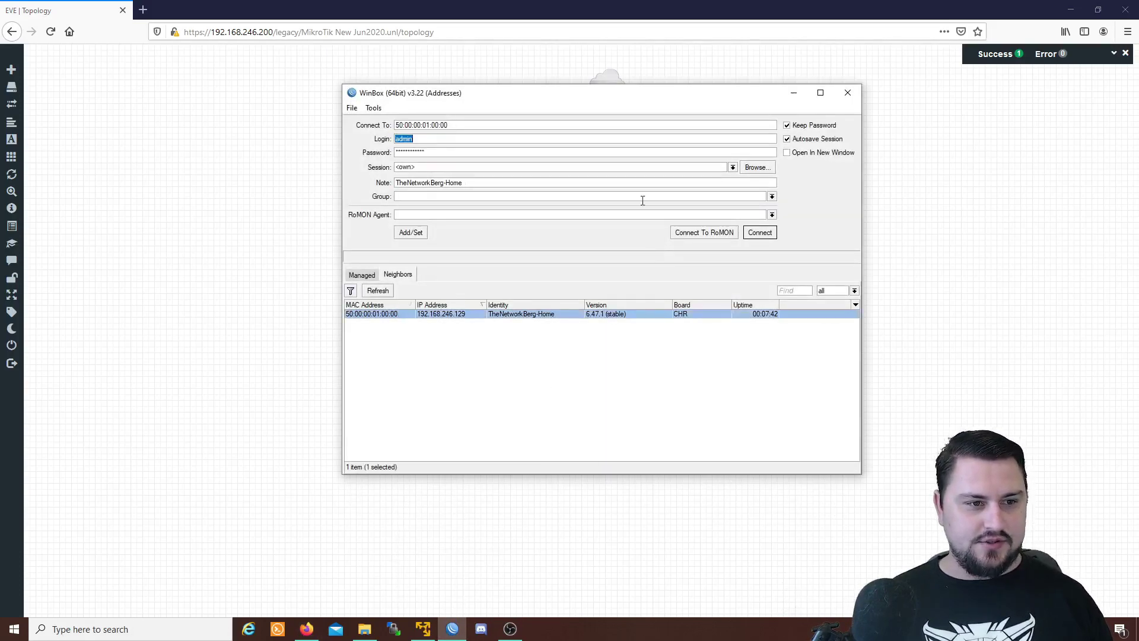
{"action": "left_click", "coordinate": [752, 234]}
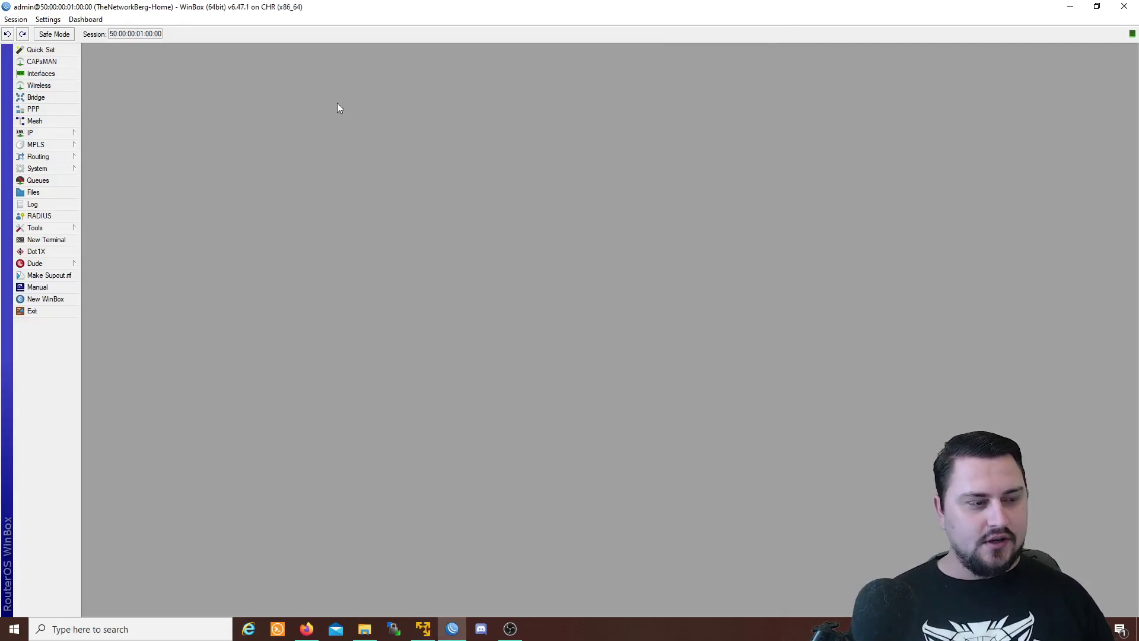
{"action": "left_click", "coordinate": [67, 193]}
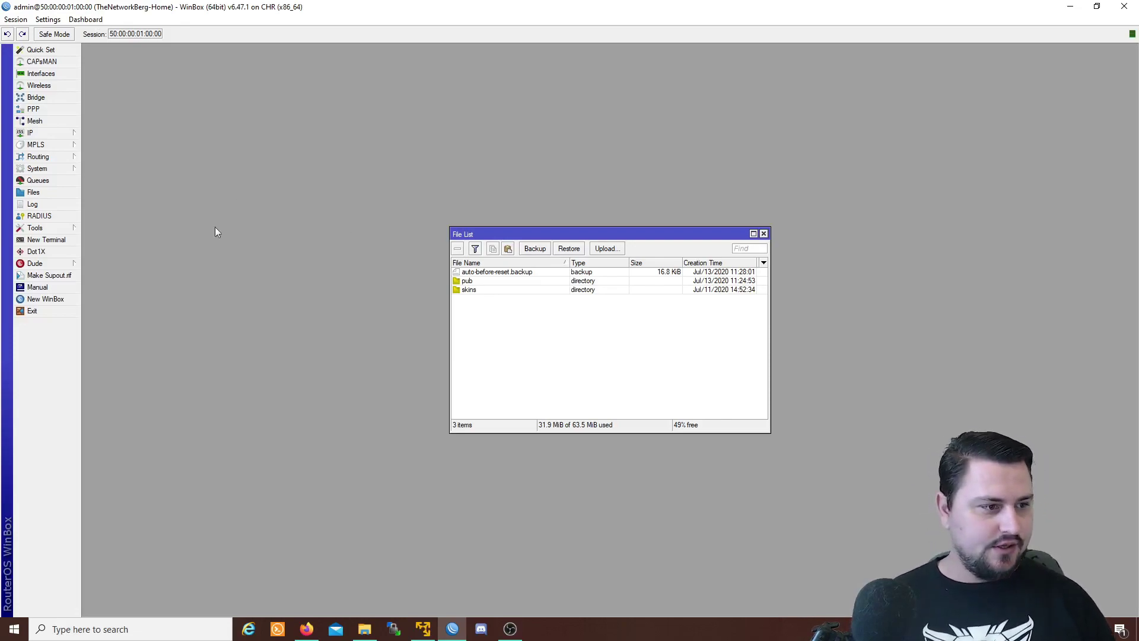
Run 'export file=TheNetworkberghome13072020' in a new router terminal
{"action": "left_click", "coordinate": [55, 242]}
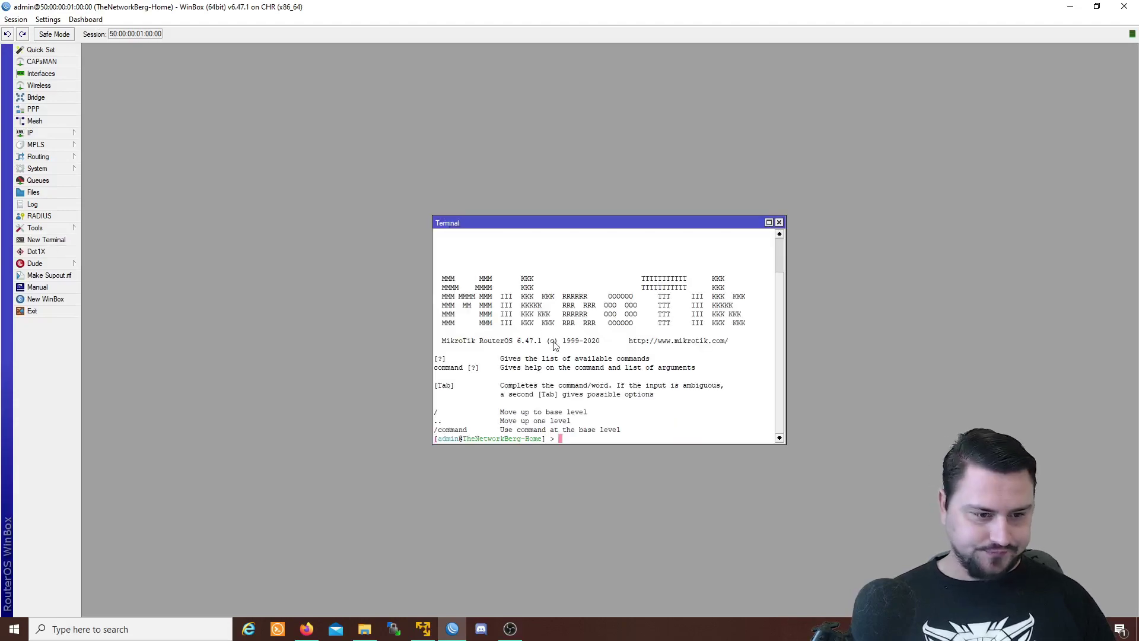
{"action": "key", "text": "Return"}
{"action": "key", "text": "Return"}
{"action": "type", "text": "exp"}
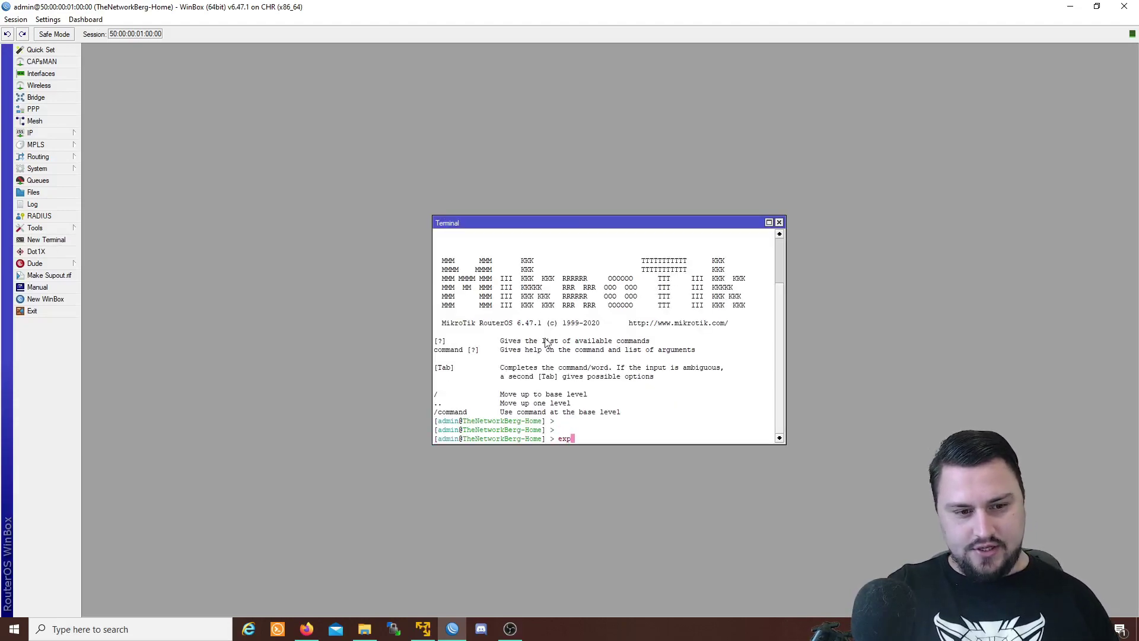
{"action": "type", "text": "ort file="}
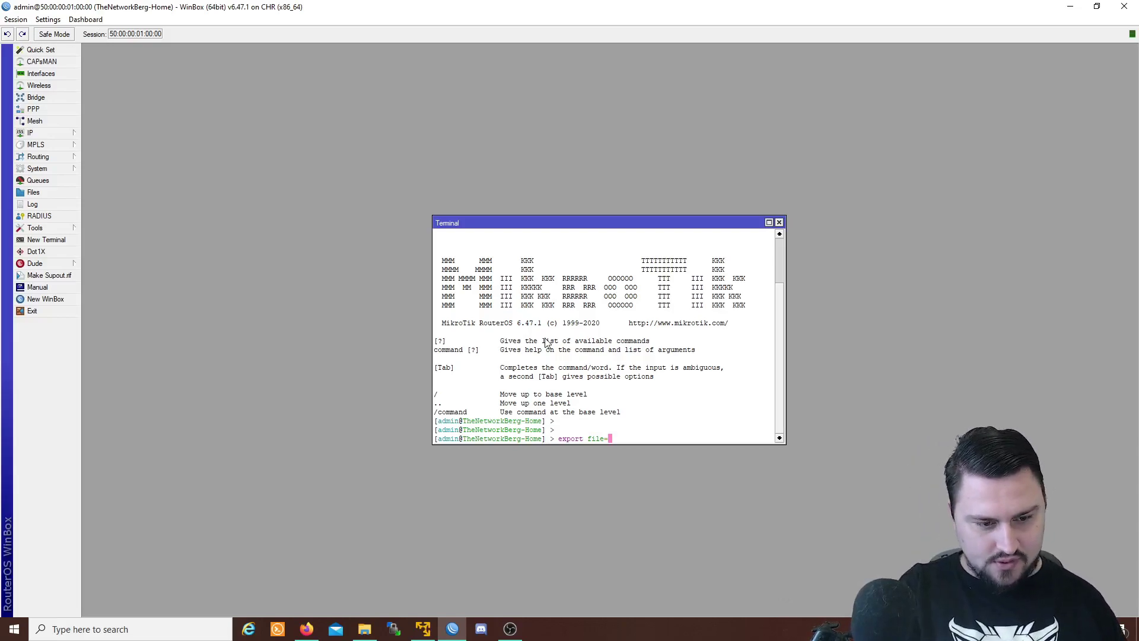
{"action": "type", "text": "TheNetwork"}
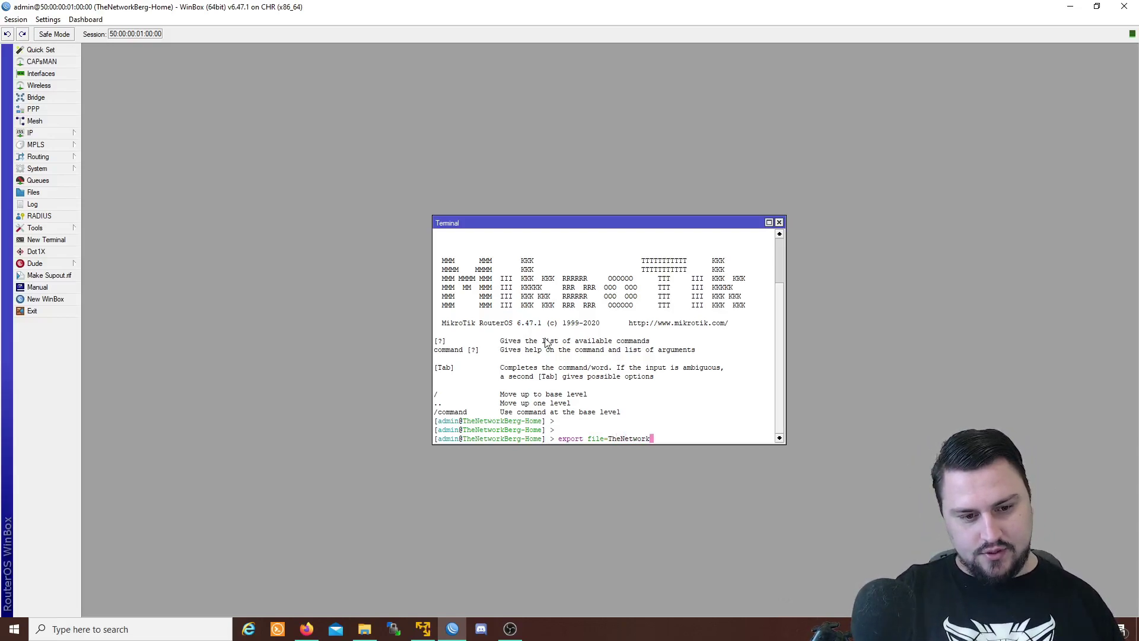
{"action": "type", "text": "berg"}
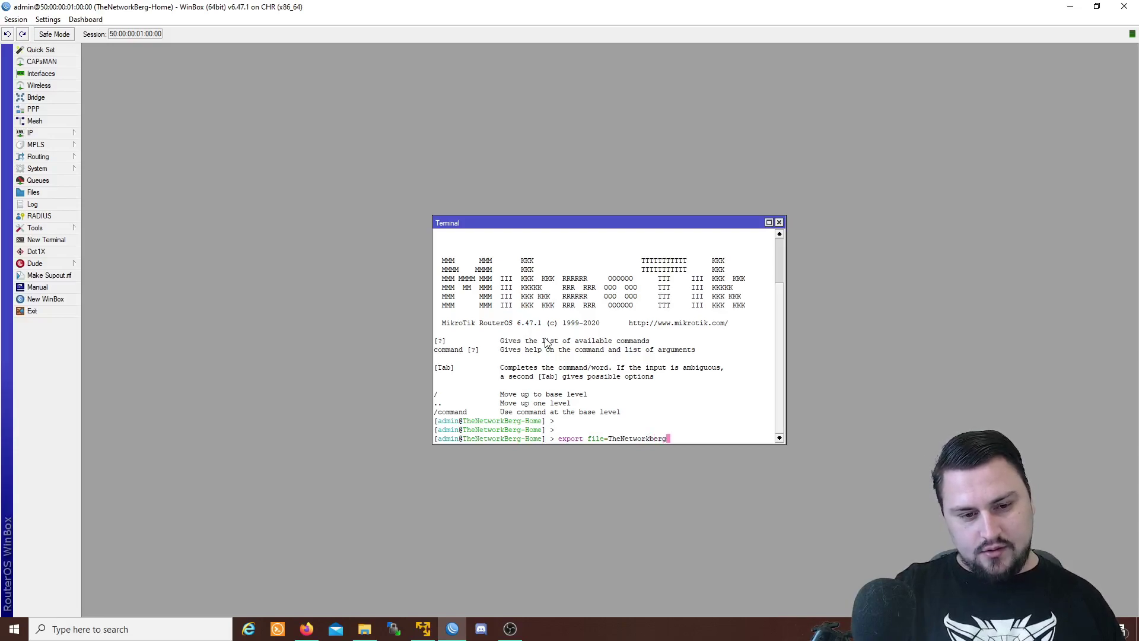
{"action": "type", "text": "home"}
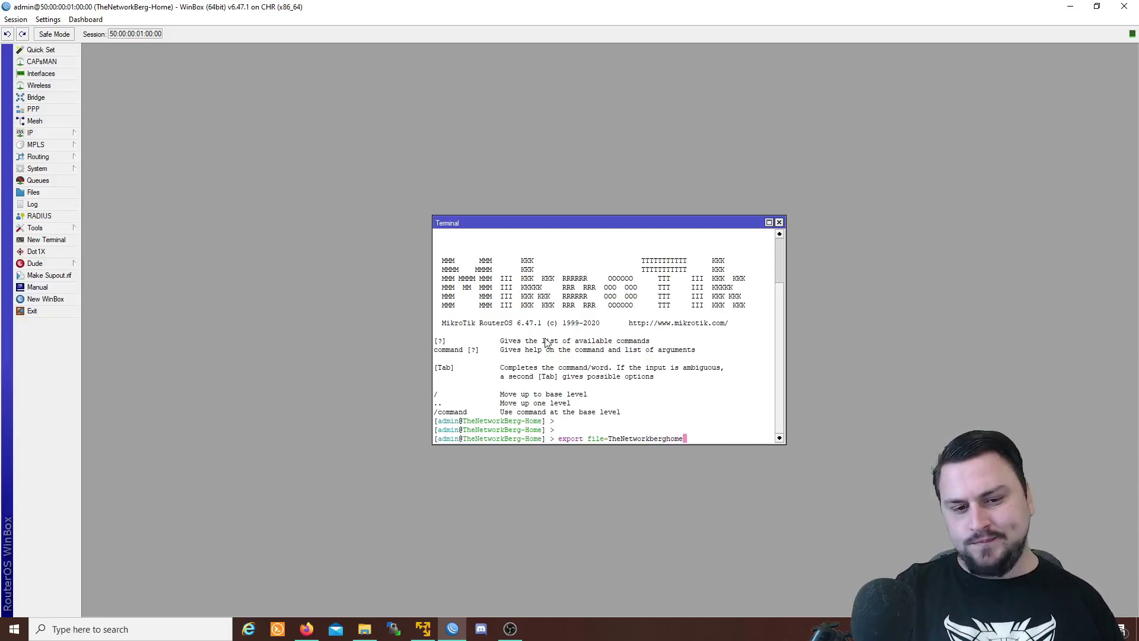
{"action": "type", "text": "1"}
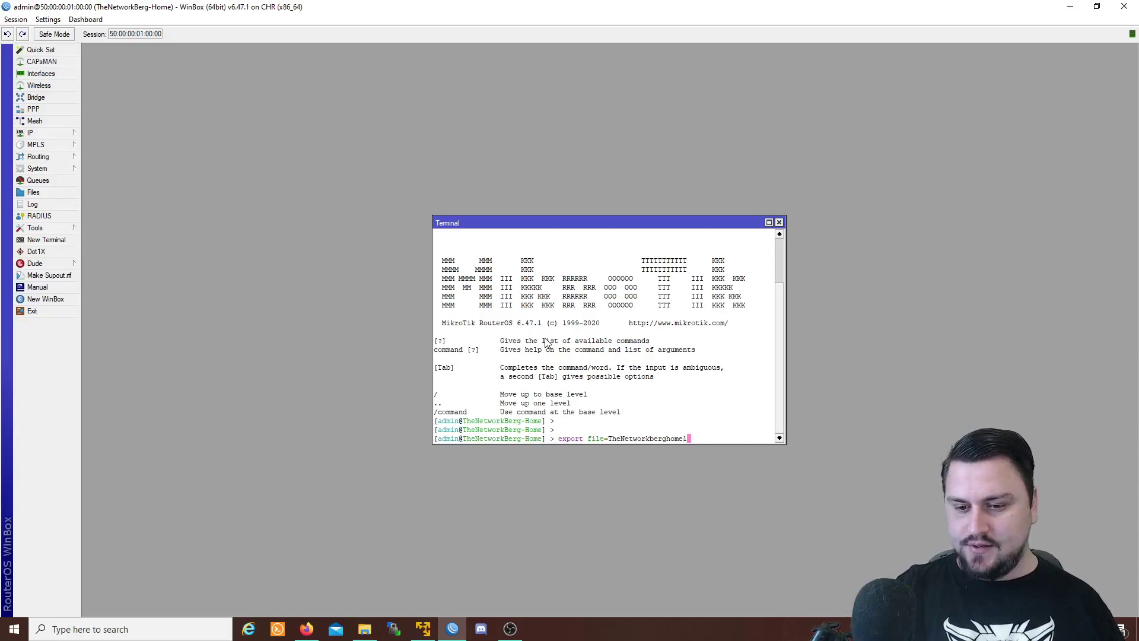
{"action": "type", "text": "3072020"}
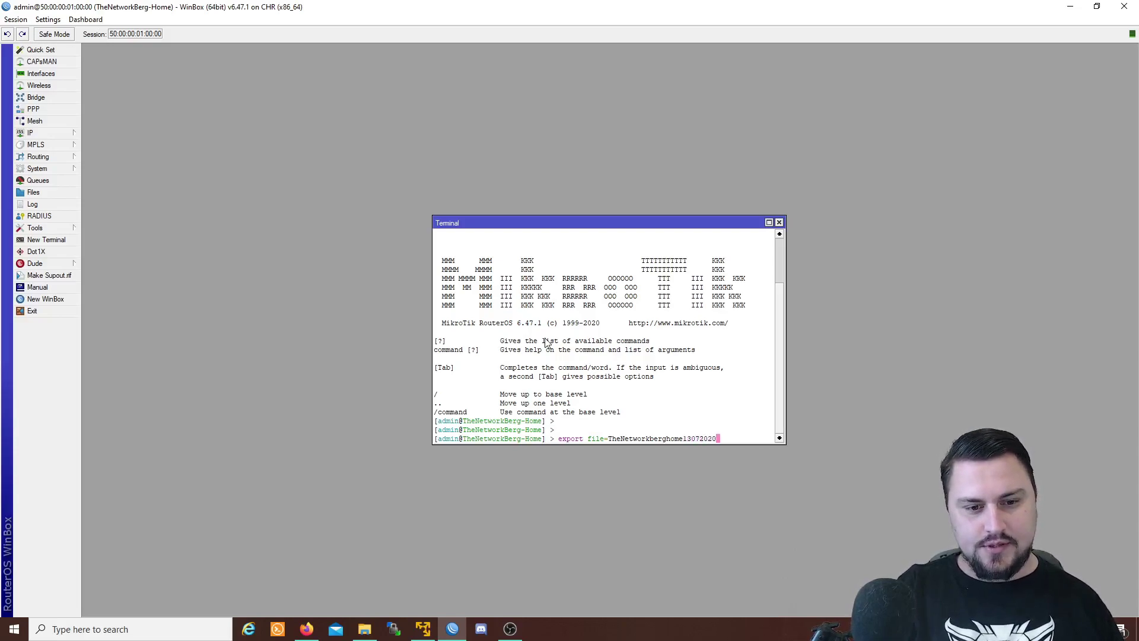
{"action": "key", "text": "Return"}
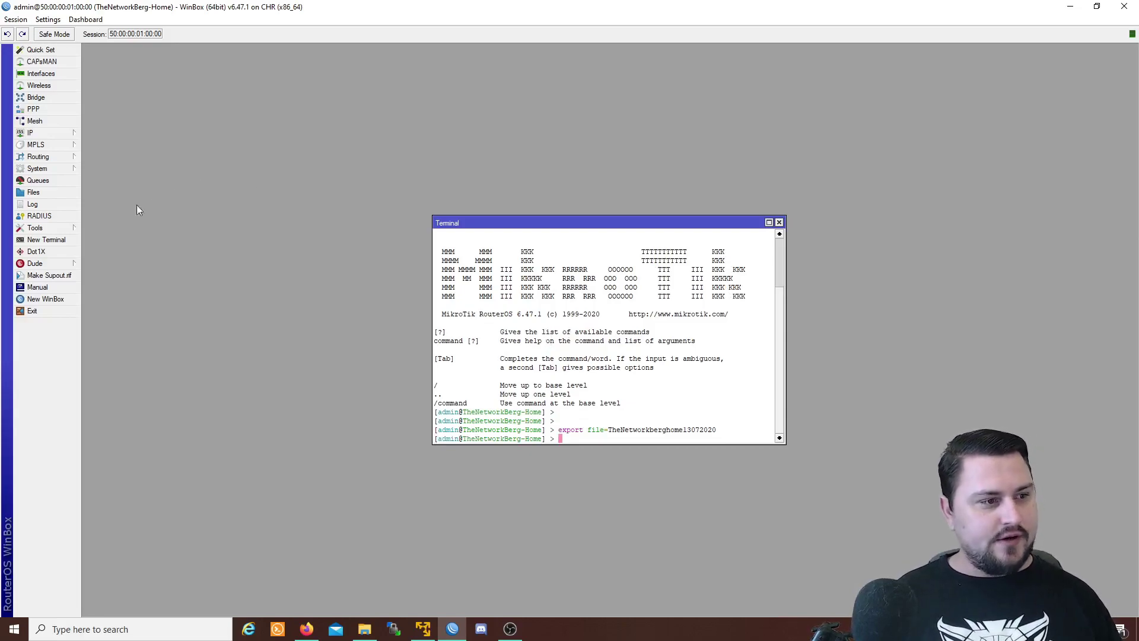
Download TheNetworkberghome13072020.rsc from the router's File List to This PC > Downloads
{"action": "left_click", "coordinate": [52, 192]}
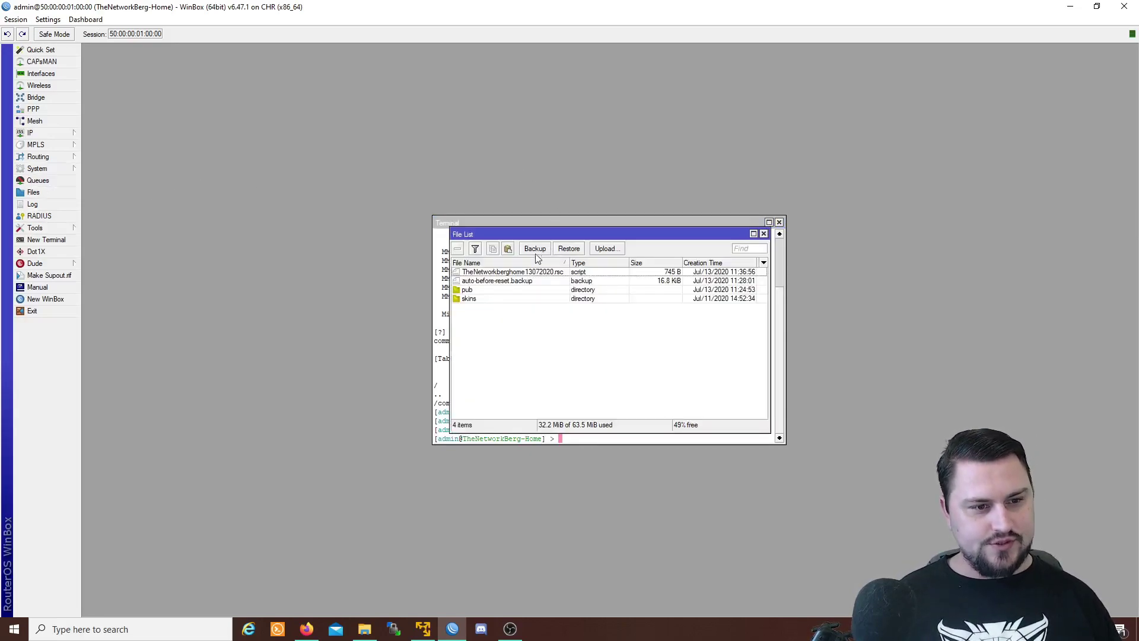
{"action": "left_click", "coordinate": [496, 274]}
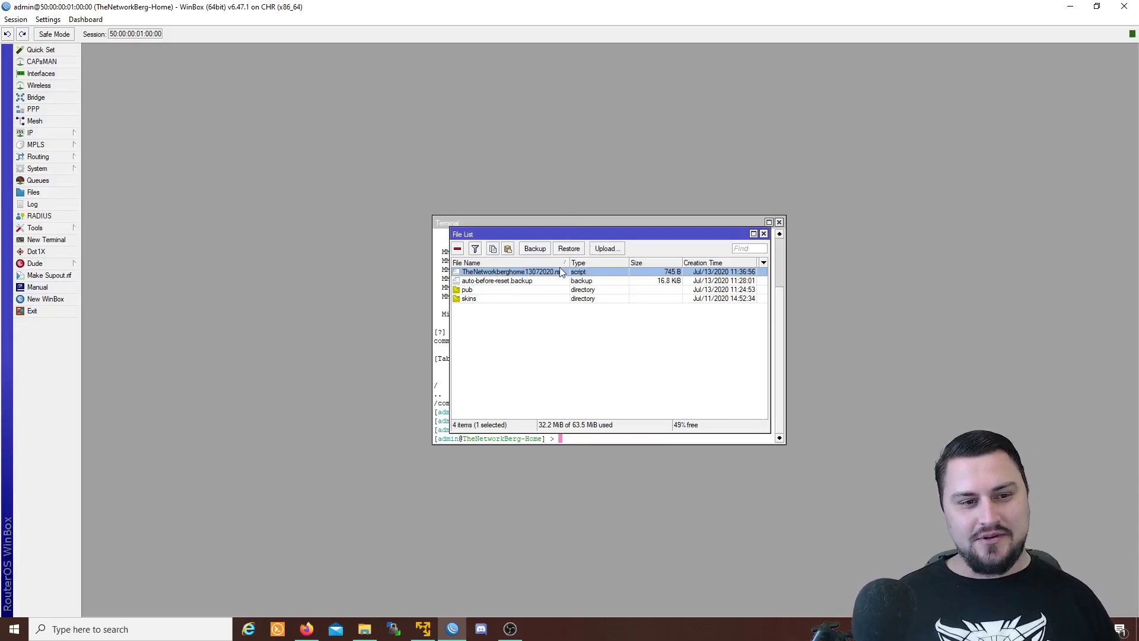
{"action": "left_click", "coordinate": [583, 349]}
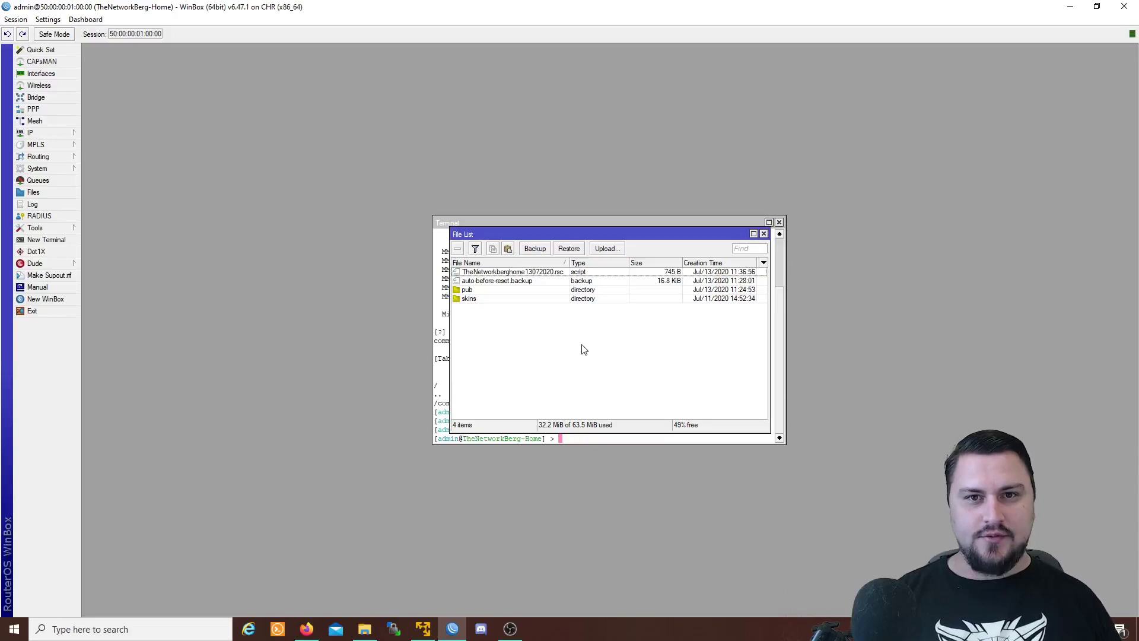
{"action": "right_click", "coordinate": [551, 274]}
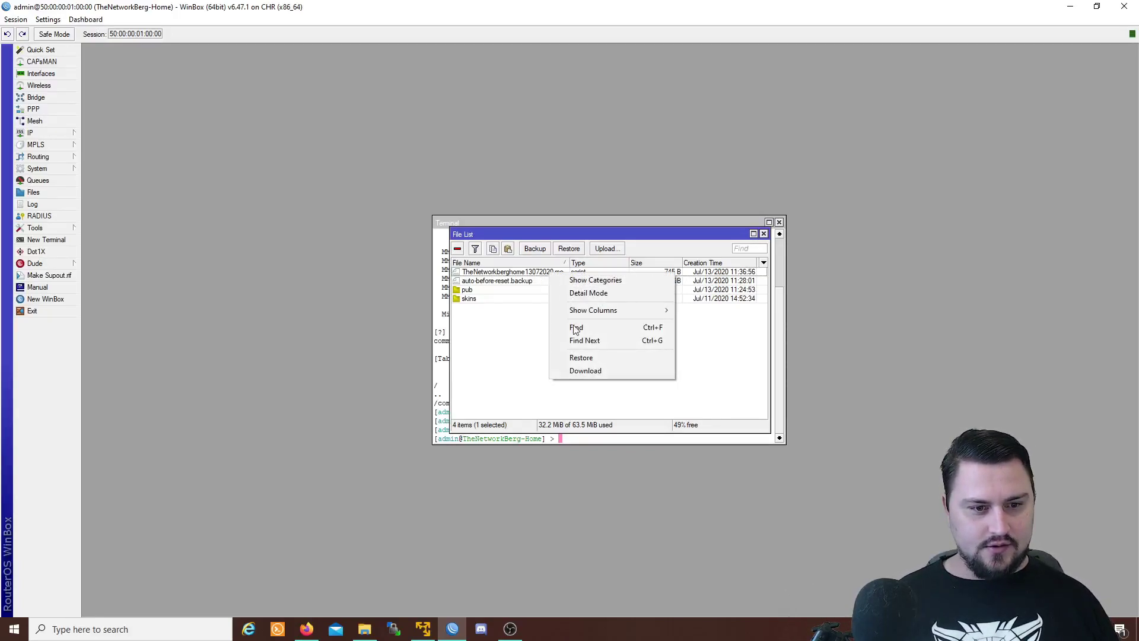
{"action": "left_click", "coordinate": [594, 371]}
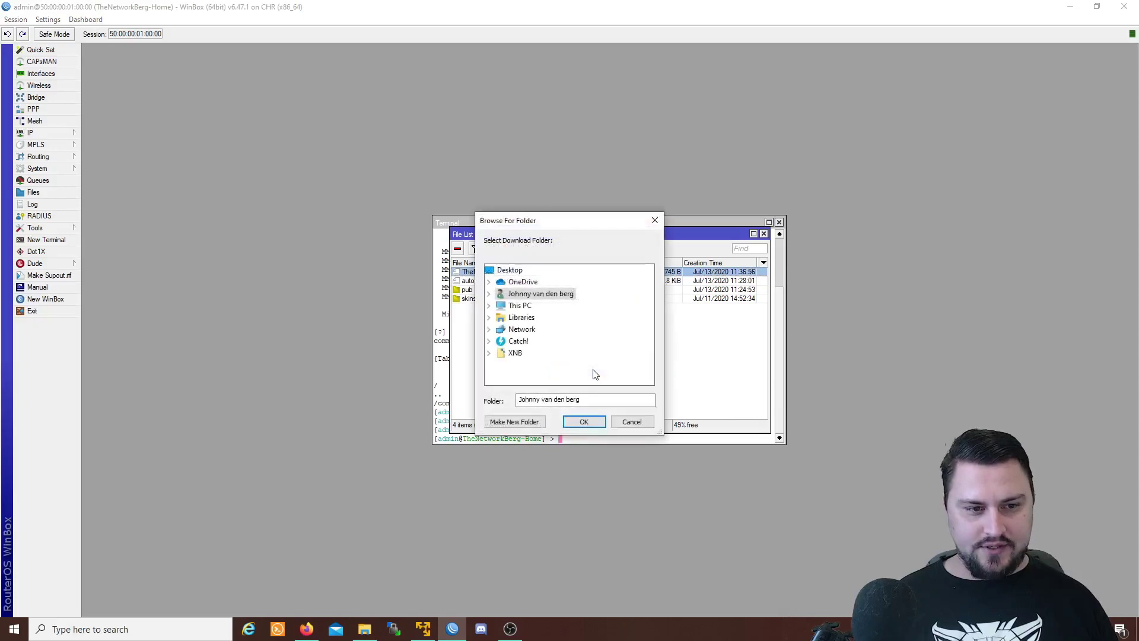
{"action": "left_click", "coordinate": [490, 306]}
{"action": "double_click", "coordinate": [537, 317]}
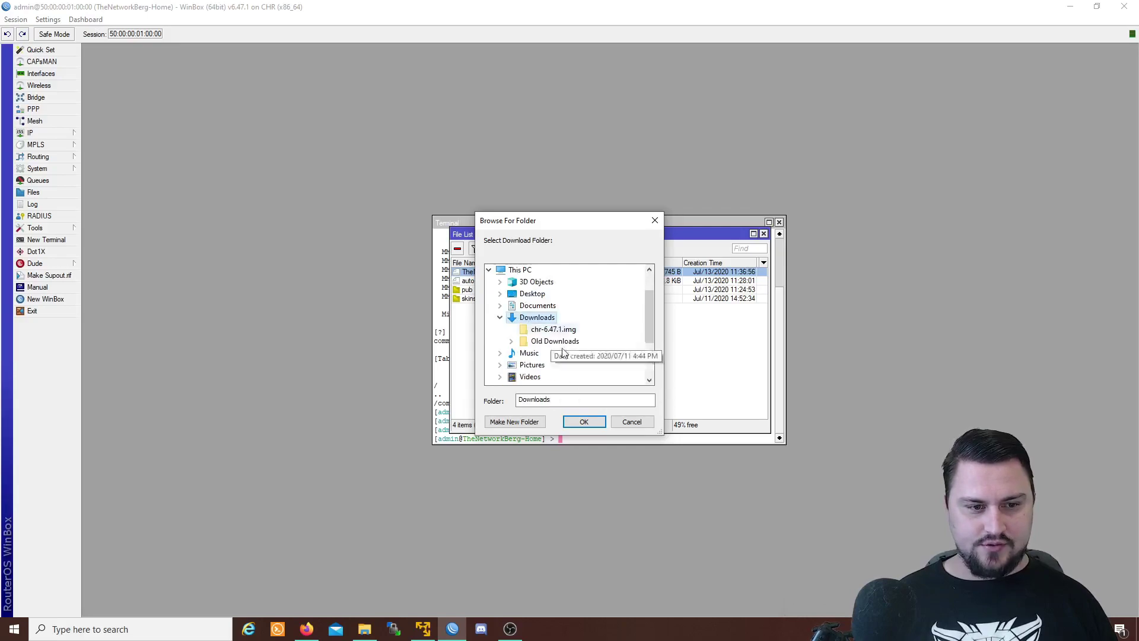
{"action": "left_click", "coordinate": [584, 422]}
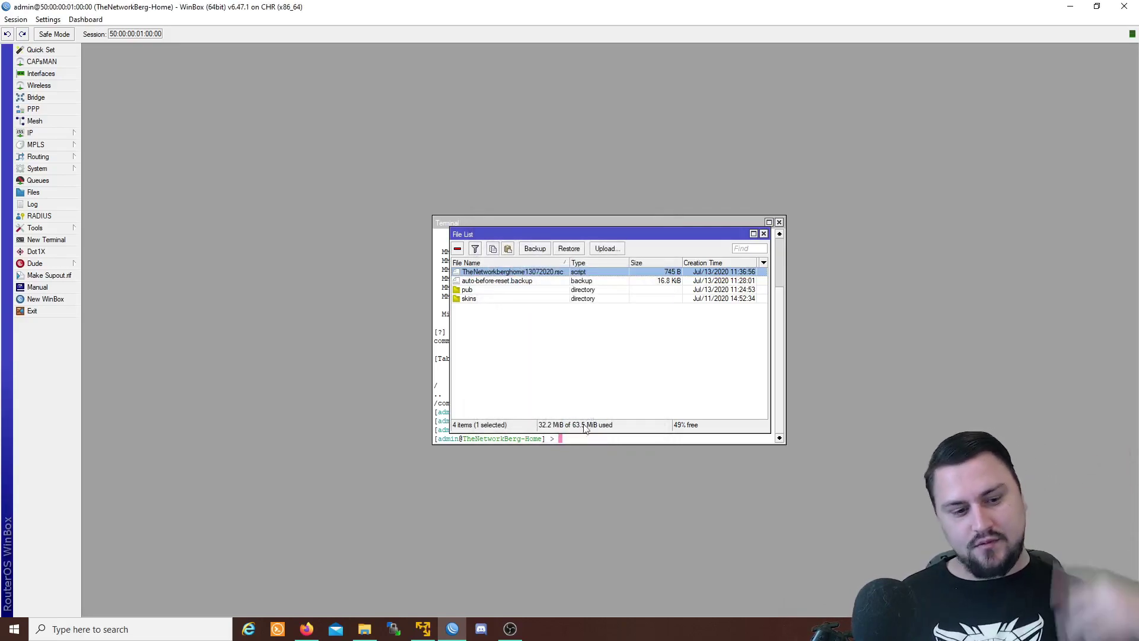
Open TheNetworkBergHome13072020.rsc from Downloads with Edit with Notepad++ and select its configuration lines
{"action": "left_click", "coordinate": [364, 629]}
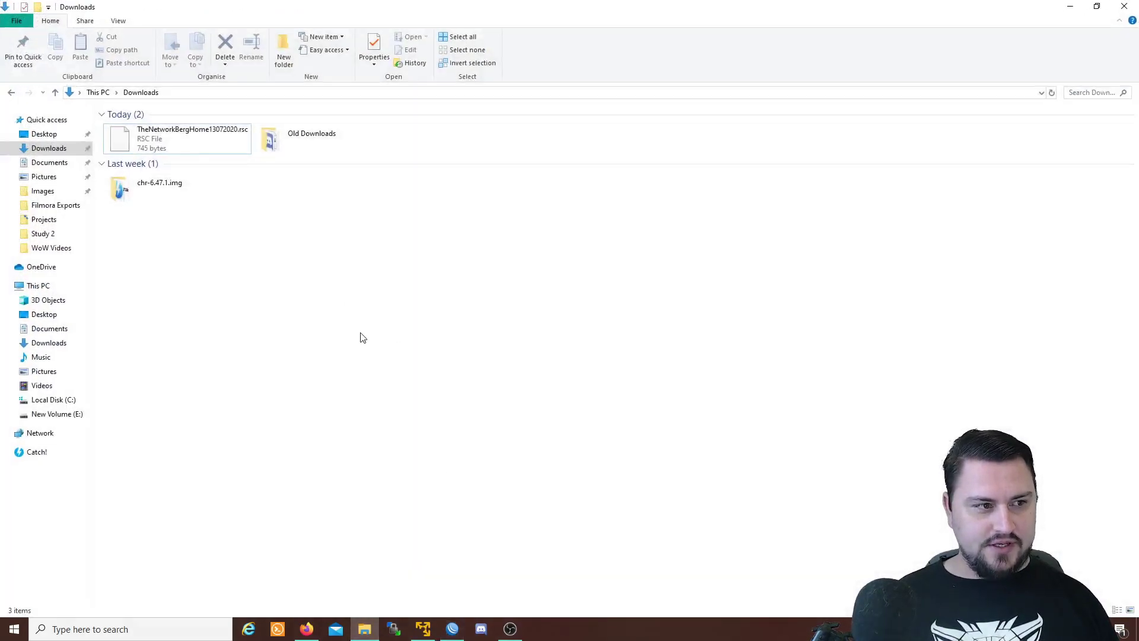
{"action": "left_click", "coordinate": [184, 143]}
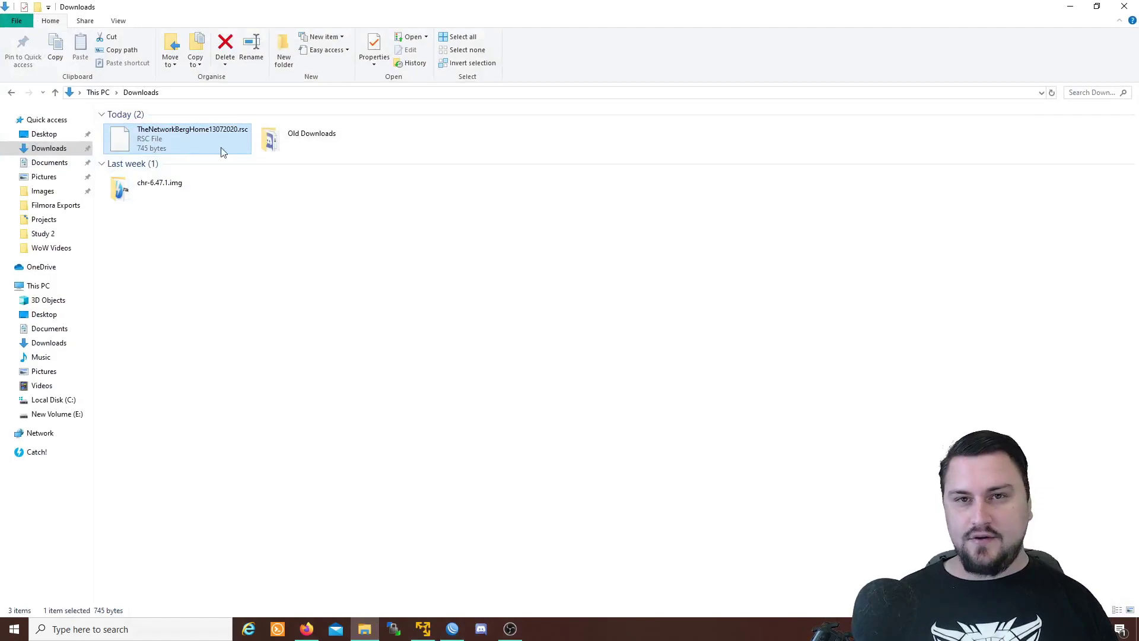
{"action": "right_click", "coordinate": [183, 132]}
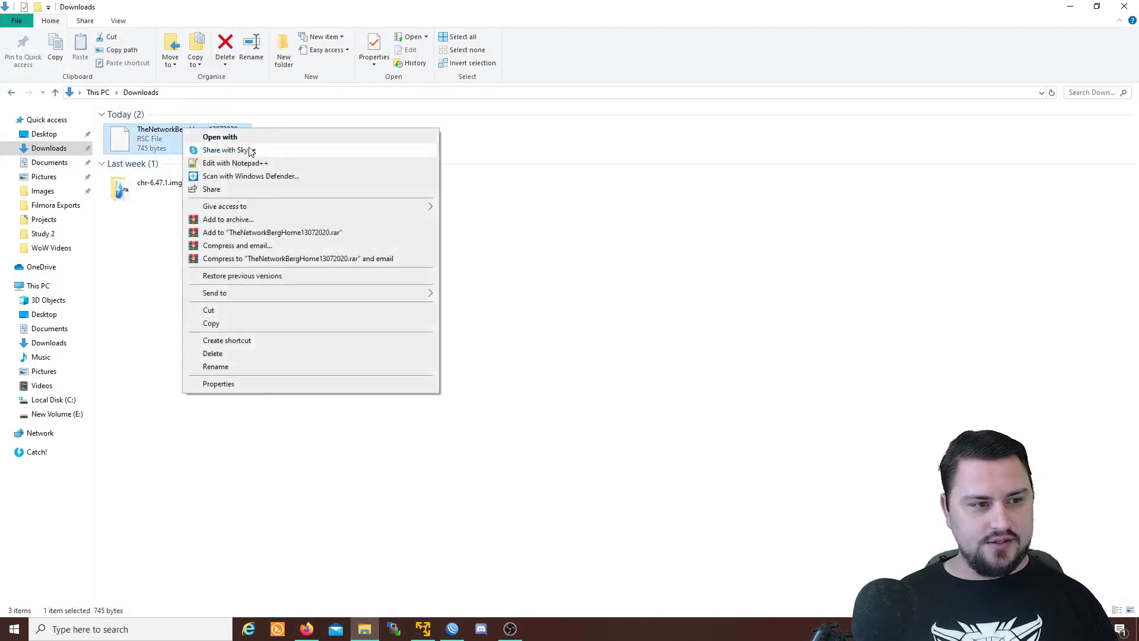
{"action": "left_click", "coordinate": [289, 166]}
{"action": "left_click_drag", "start_coordinate": [212, 291], "coordinate": [33, 109]}
Delete lines 6–7 (/interface wireless security-profiles), leaving 23 lines, then save and close Notepad++
{"action": "left_click", "coordinate": [217, 249]}
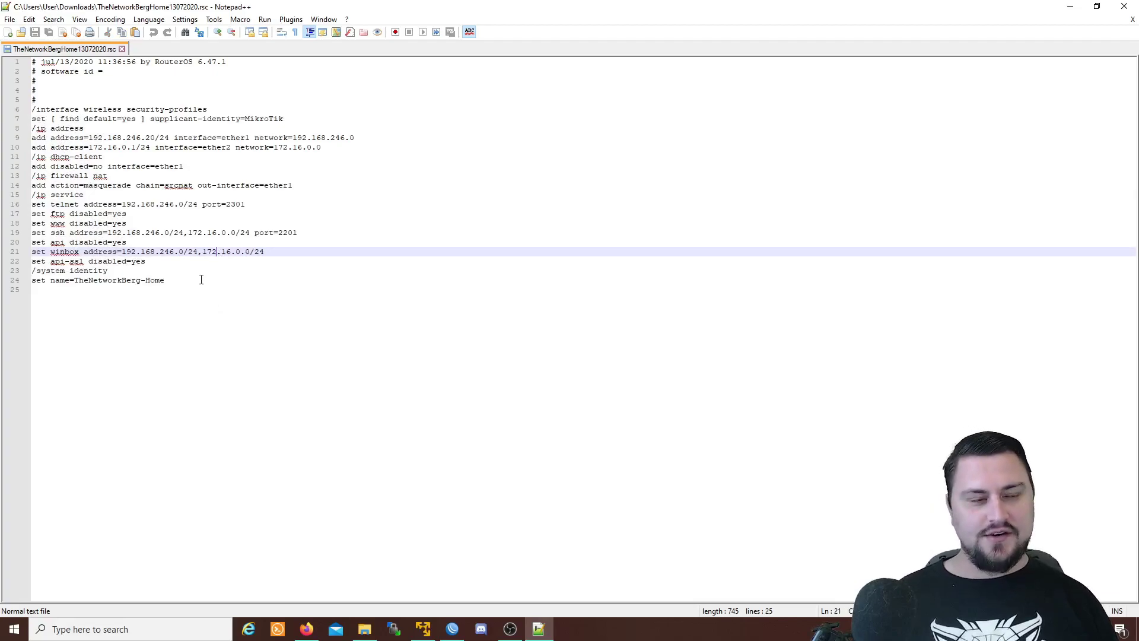
{"action": "left_click_drag", "start_coordinate": [208, 291], "coordinate": [89, 71]}
{"action": "left_click", "coordinate": [345, 225]}
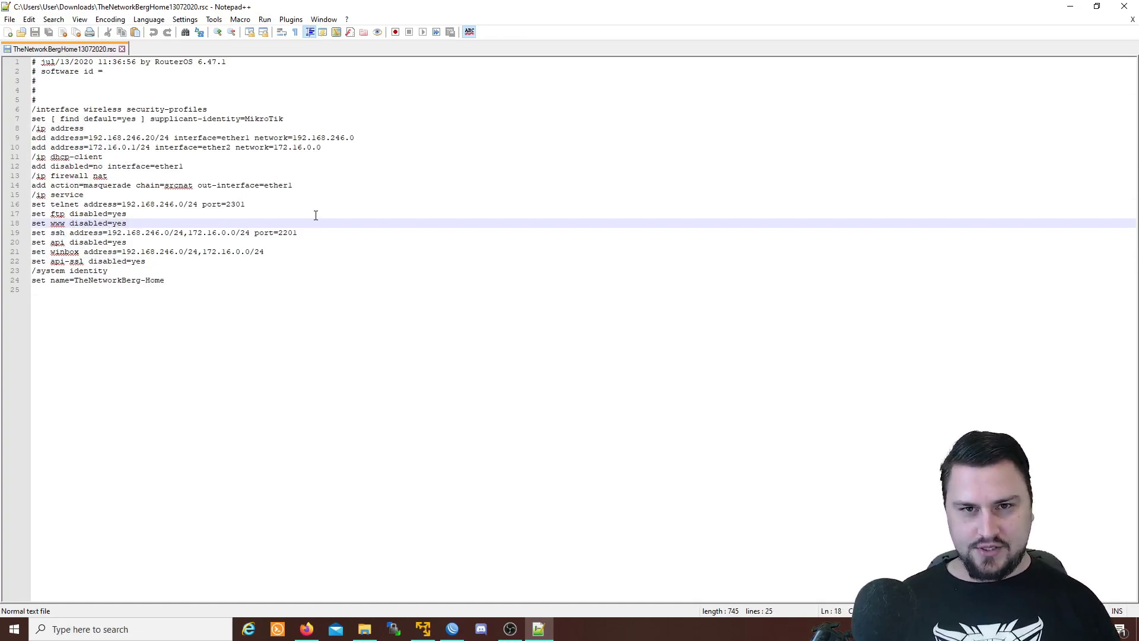
{"action": "left_click", "coordinate": [284, 261]}
{"action": "left_click", "coordinate": [156, 290]}
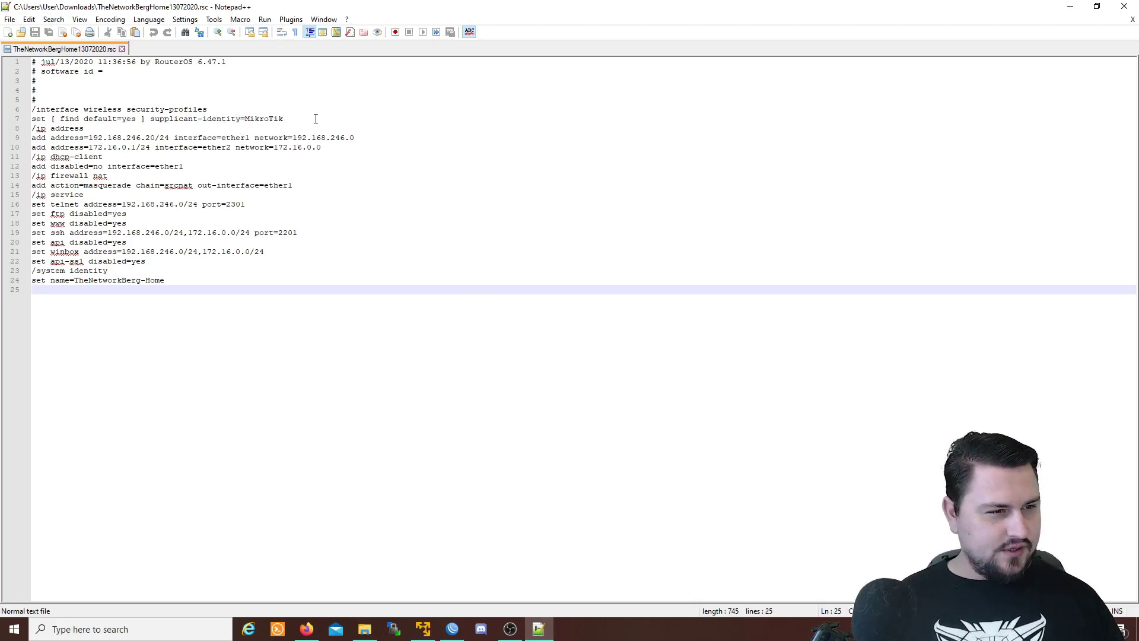
{"action": "left_click_drag", "start_coordinate": [312, 118], "coordinate": [31, 110]}
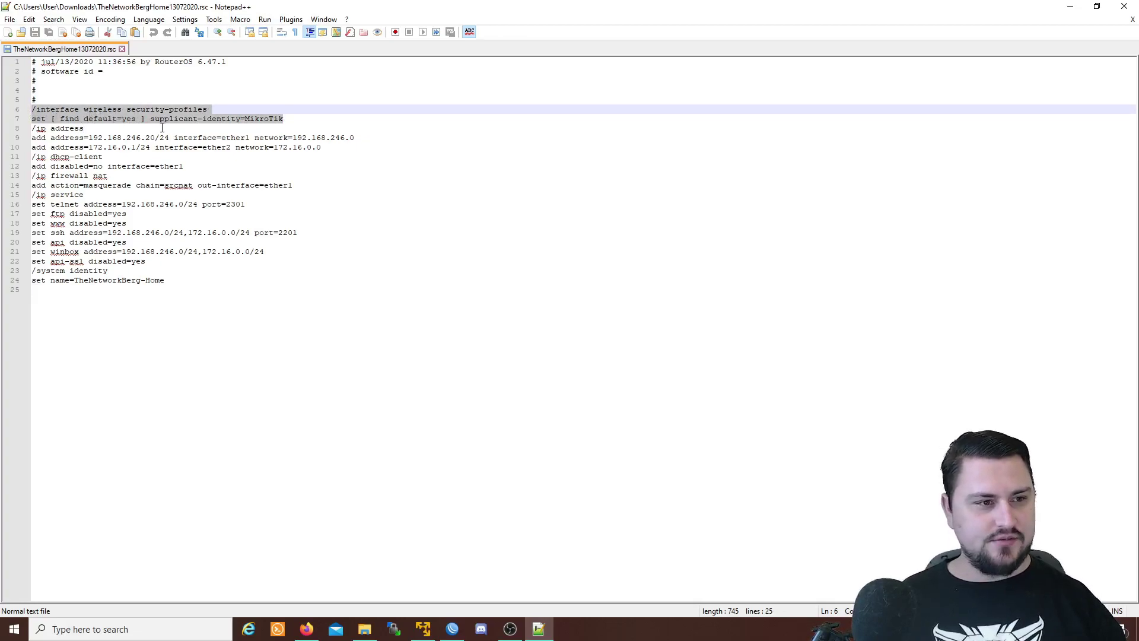
{"action": "key", "text": "Delete"}
{"action": "key", "text": "BackSpace"}
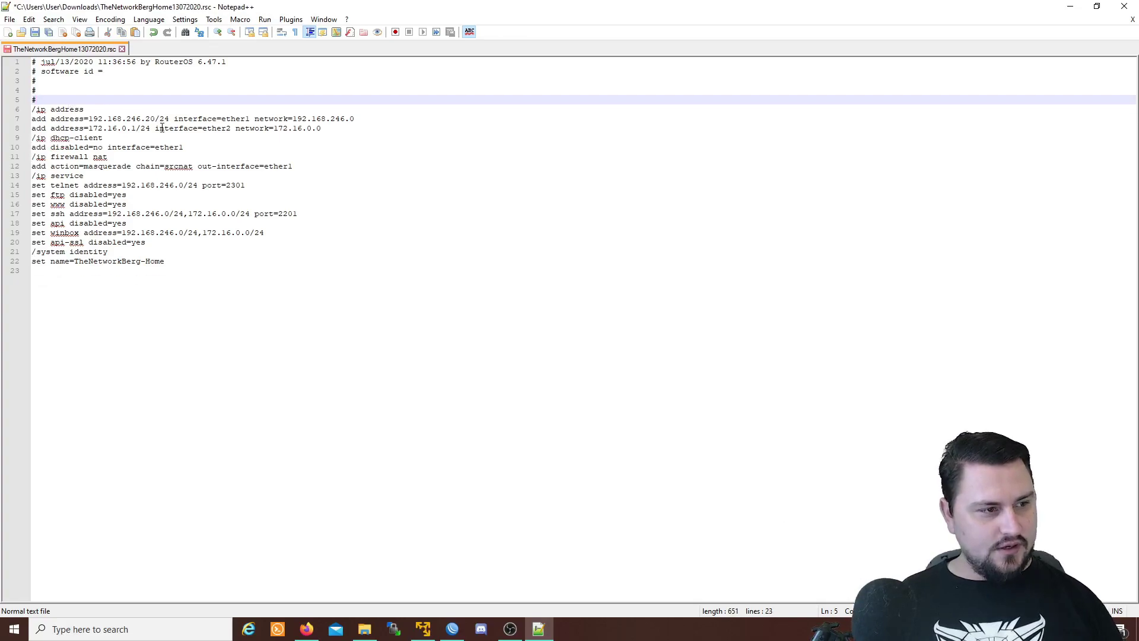
{"action": "key", "text": "ctrl+s"}
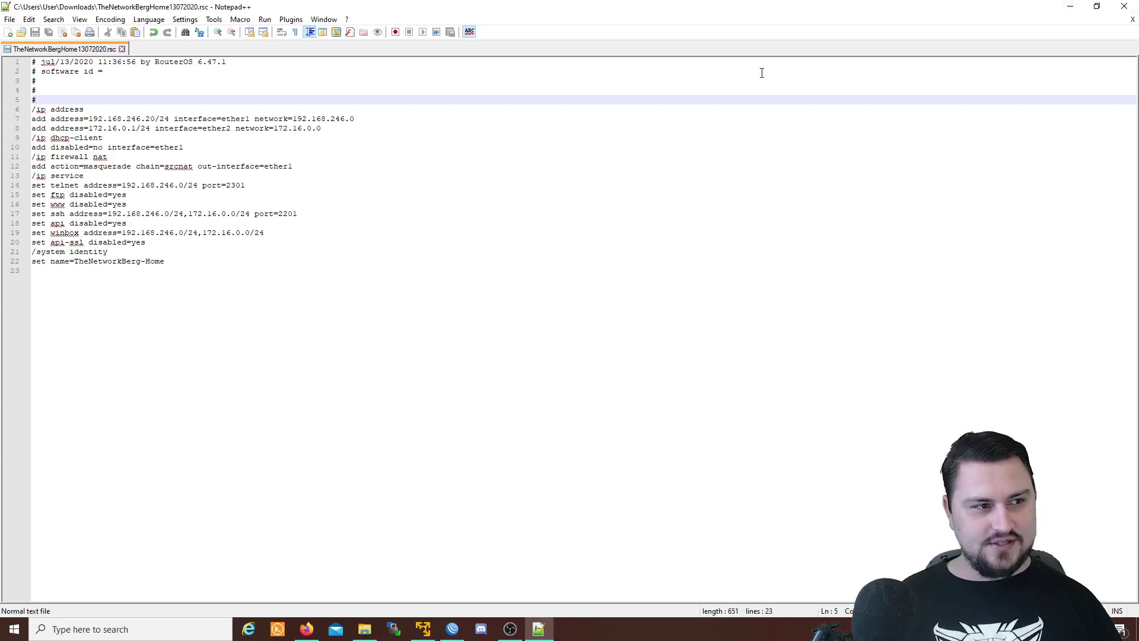
{"action": "left_click", "coordinate": [1126, 13]}
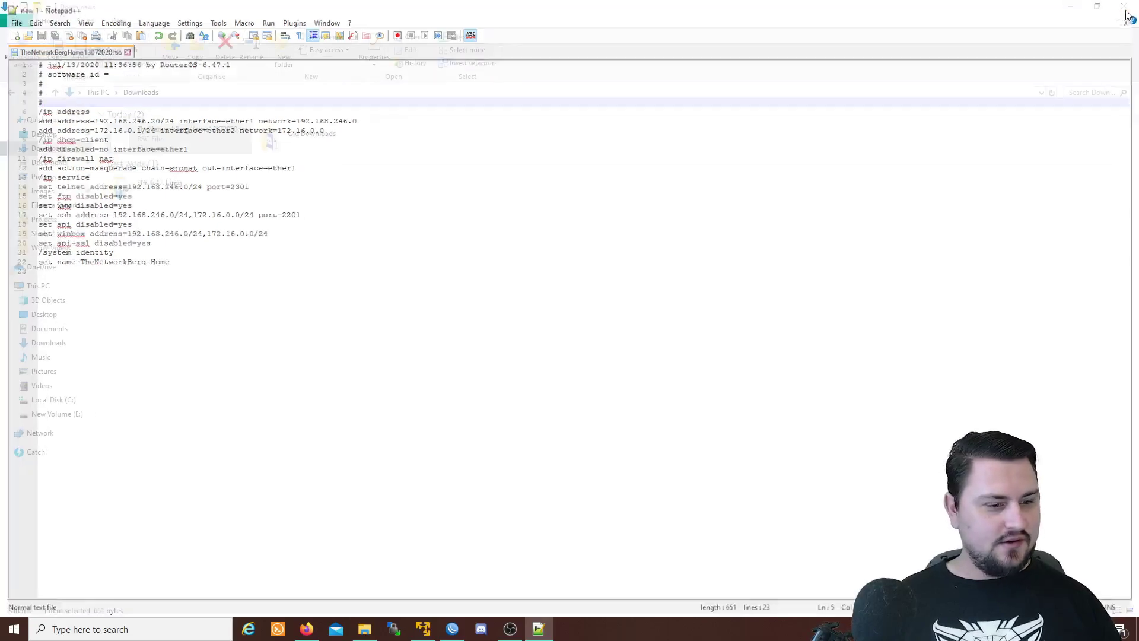
Run System > Reset Configuration with Keep User Configuration and No Default Configuration, confirming the reboot
{"action": "left_click", "coordinate": [306, 630]}
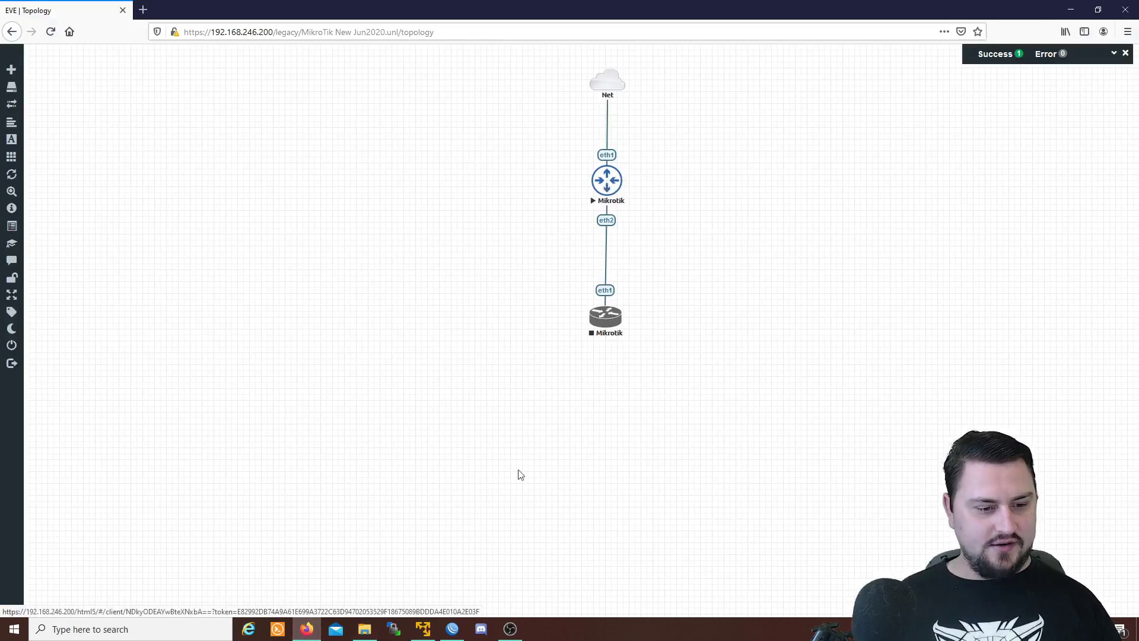
{"action": "left_click", "coordinate": [452, 629]}
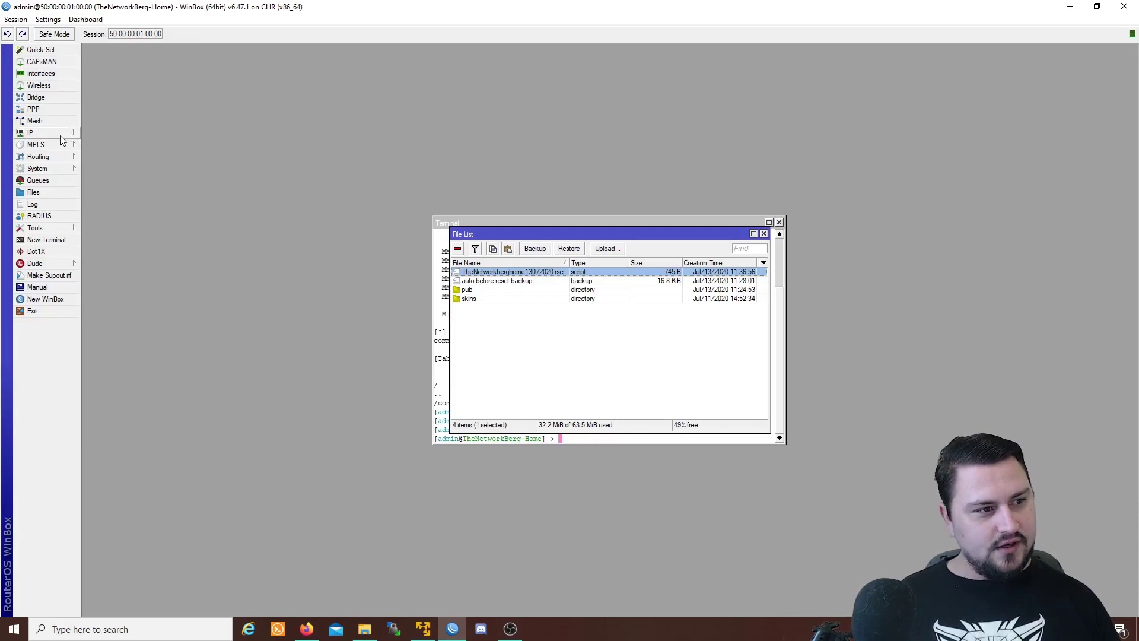
{"action": "left_click", "coordinate": [67, 169]}
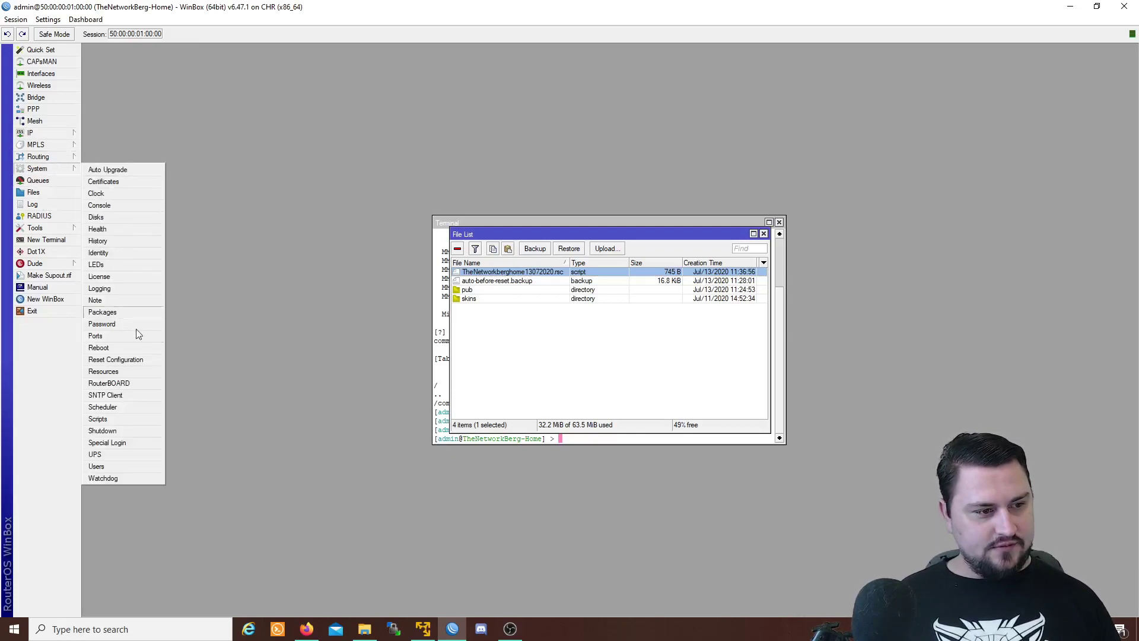
{"action": "left_click", "coordinate": [127, 364]}
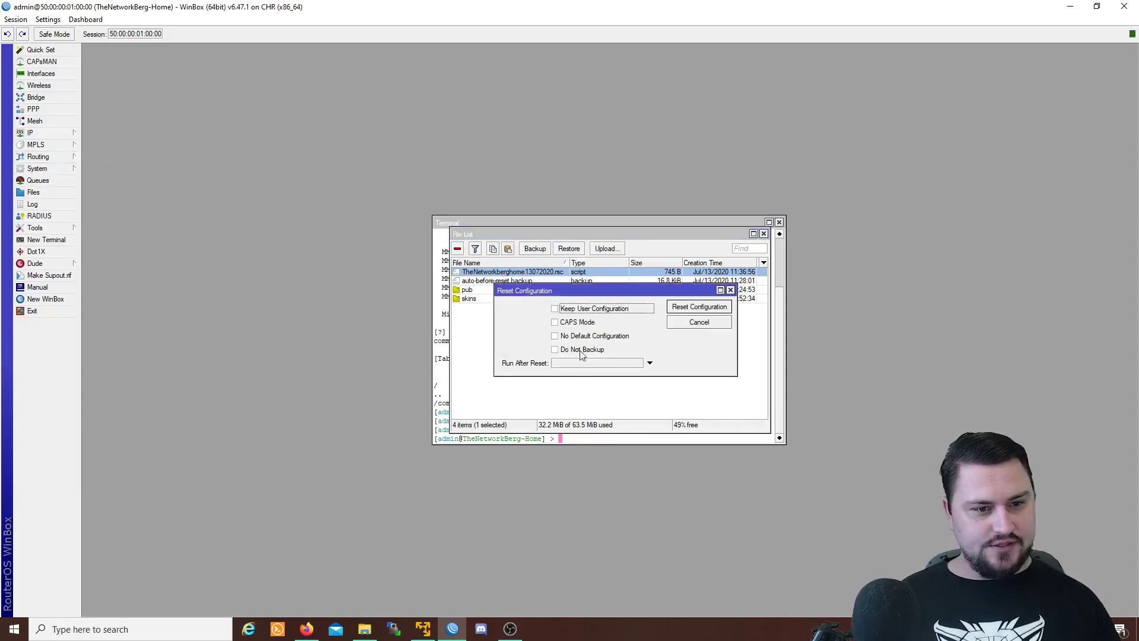
{"action": "left_click", "coordinate": [589, 312]}
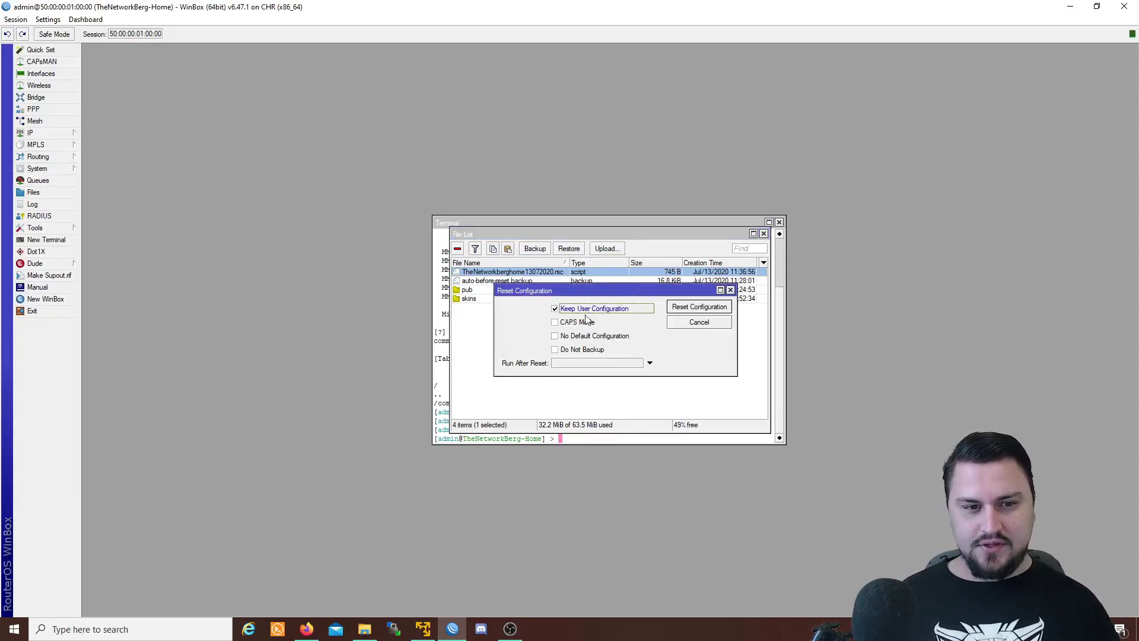
{"action": "left_click", "coordinate": [594, 337]}
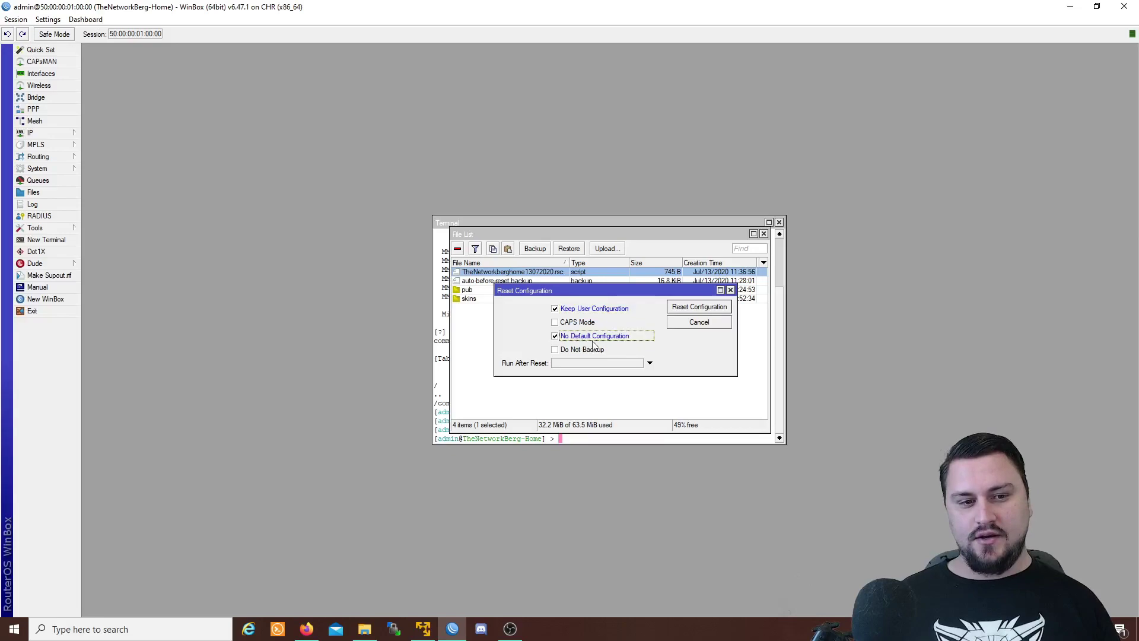
{"action": "left_click", "coordinate": [690, 307]}
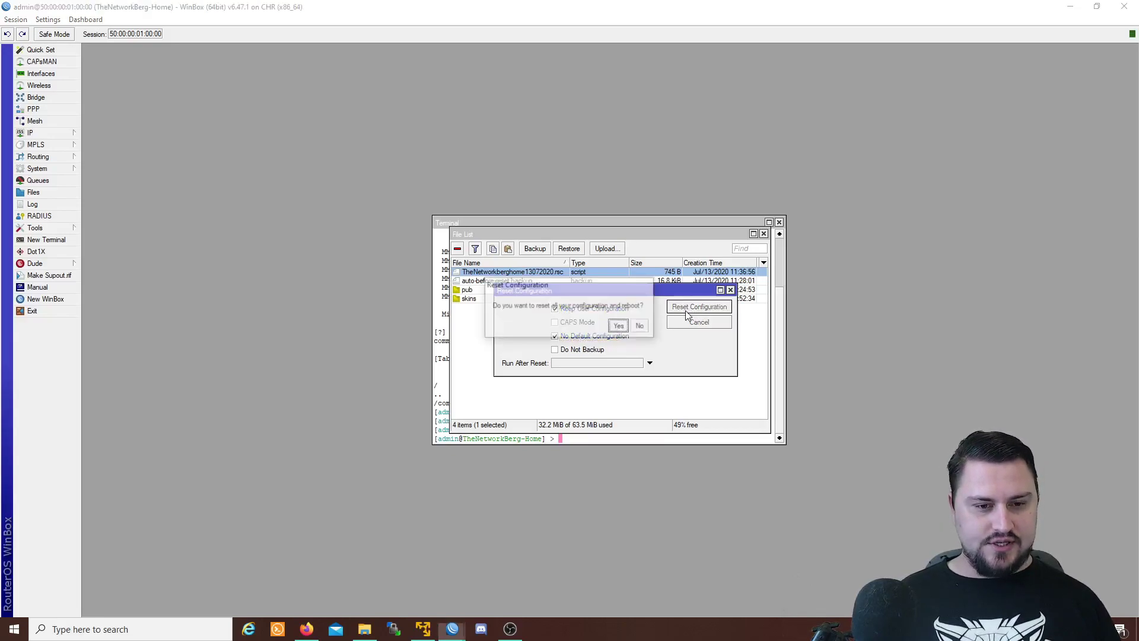
{"action": "left_click", "coordinate": [620, 327]}
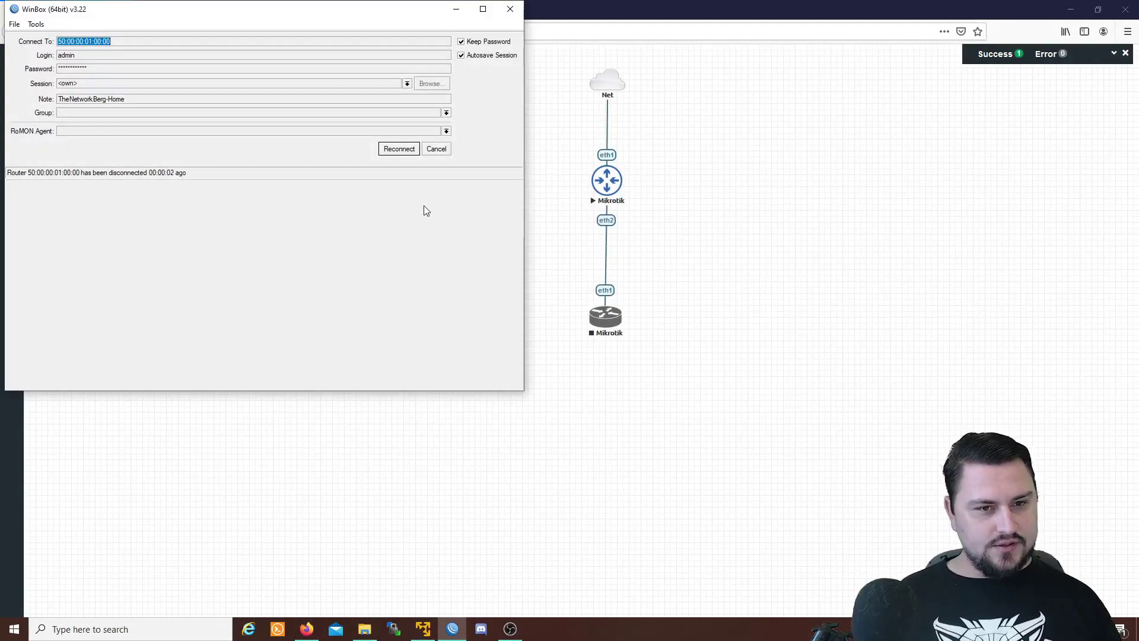
Reconnect WinBox to the reset router, now identified as MikroTik
{"action": "left_click", "coordinate": [400, 150]}
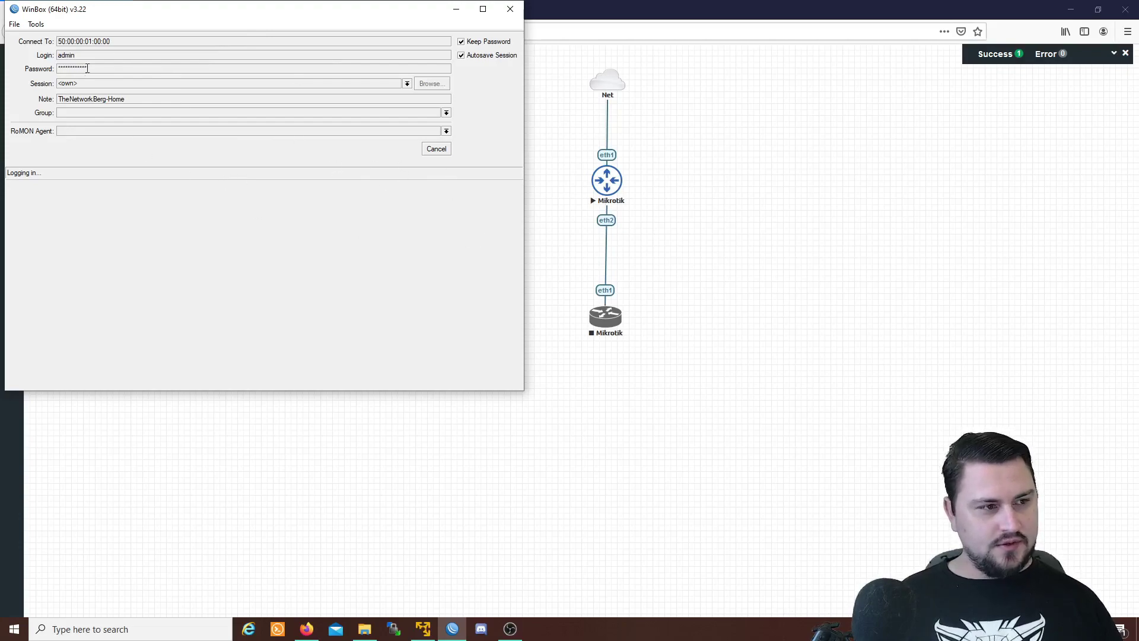
{"action": "left_click_drag", "start_coordinate": [113, 72], "coordinate": [62, 66]}
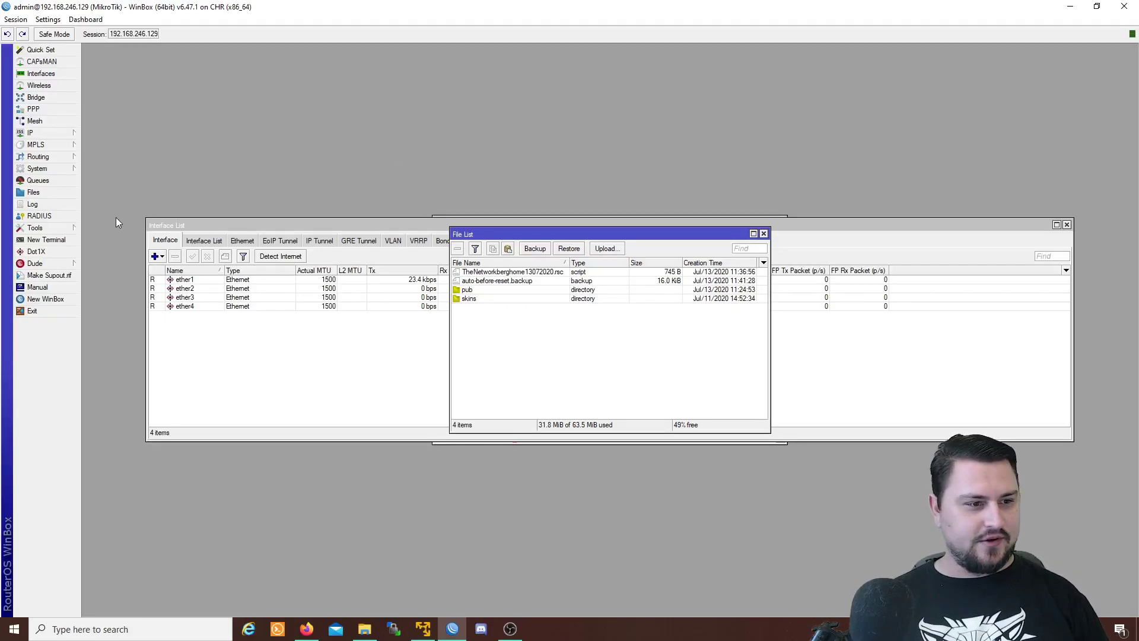
Open IP > Addresses to see only the dynamic ether1 address
{"action": "left_click", "coordinate": [55, 133]}
{"action": "left_click", "coordinate": [119, 157]}
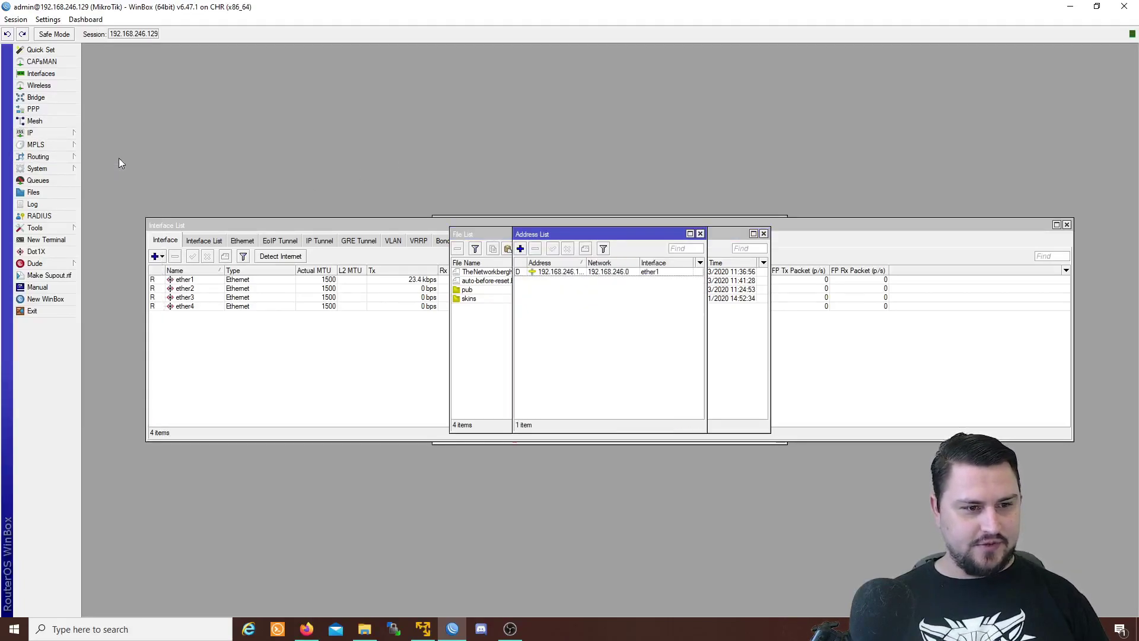
{"action": "left_click", "coordinate": [683, 235]}
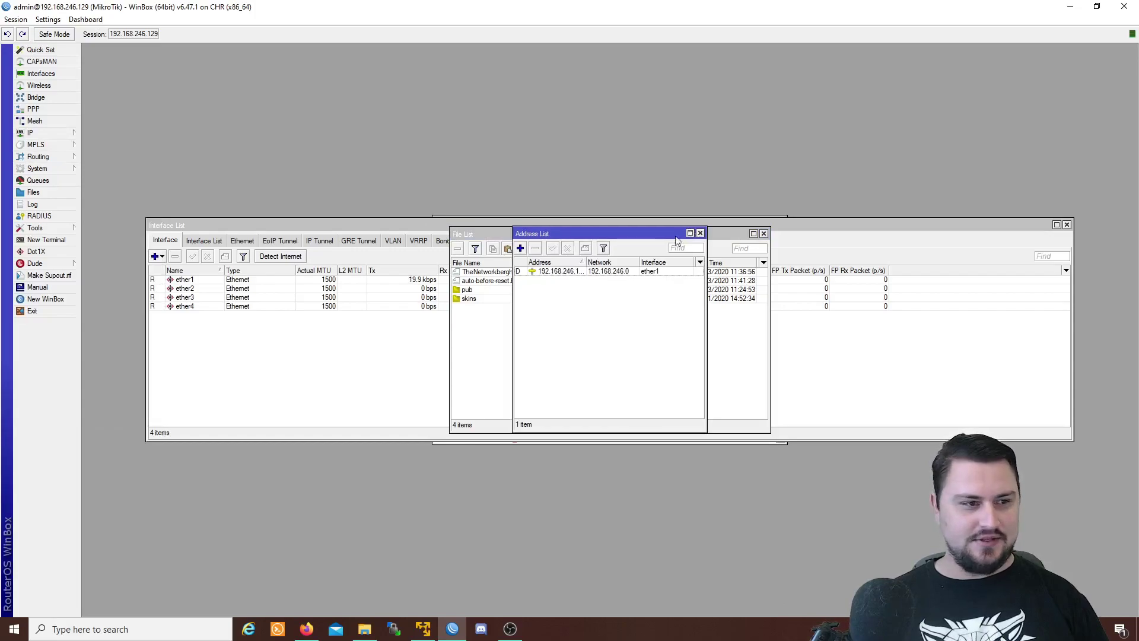
Check the MikroTik prompt in a new terminal, then close it and return to the File List
{"action": "left_click", "coordinate": [47, 240]}
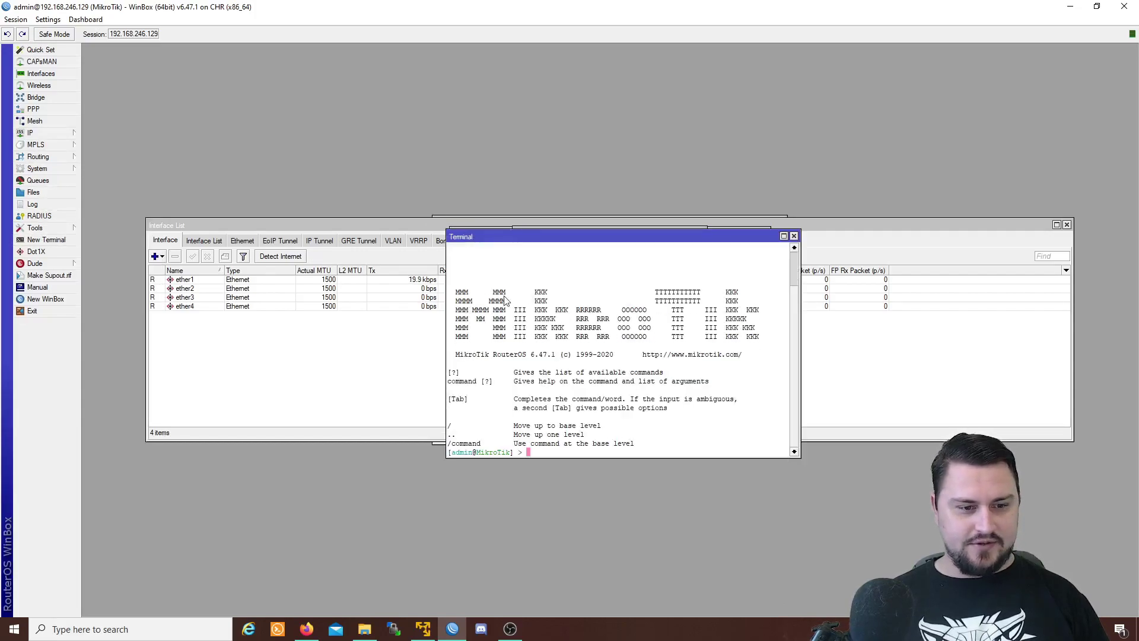
{"action": "left_click_drag", "start_coordinate": [511, 452], "coordinate": [473, 453]}
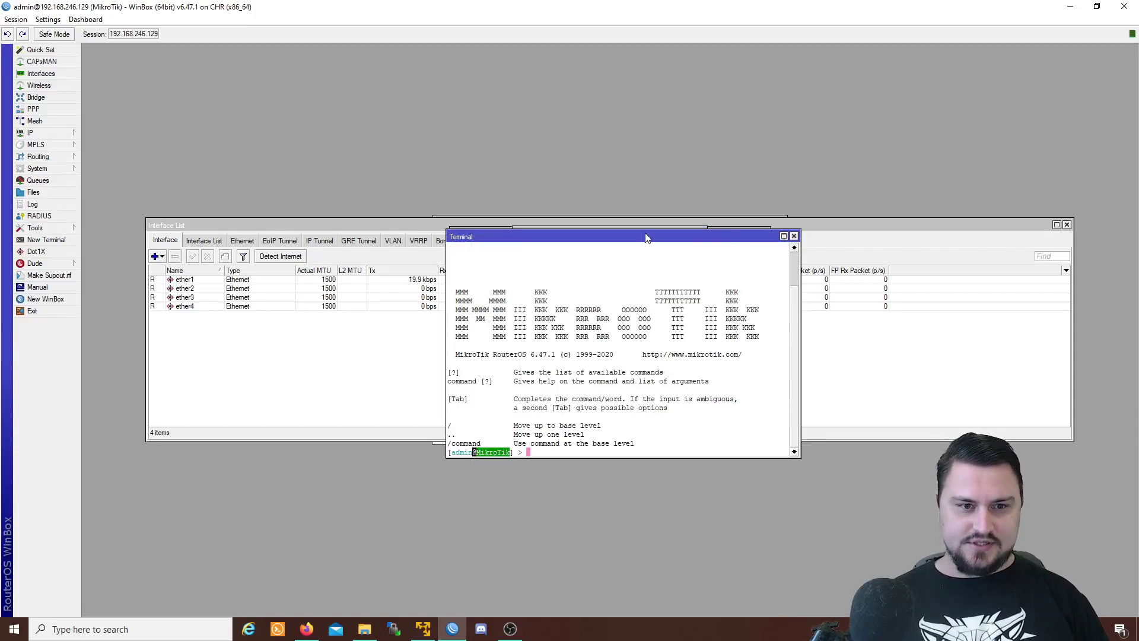
{"action": "left_click_drag", "start_coordinate": [647, 237], "coordinate": [569, 319]}
{"action": "left_click", "coordinate": [710, 318]}
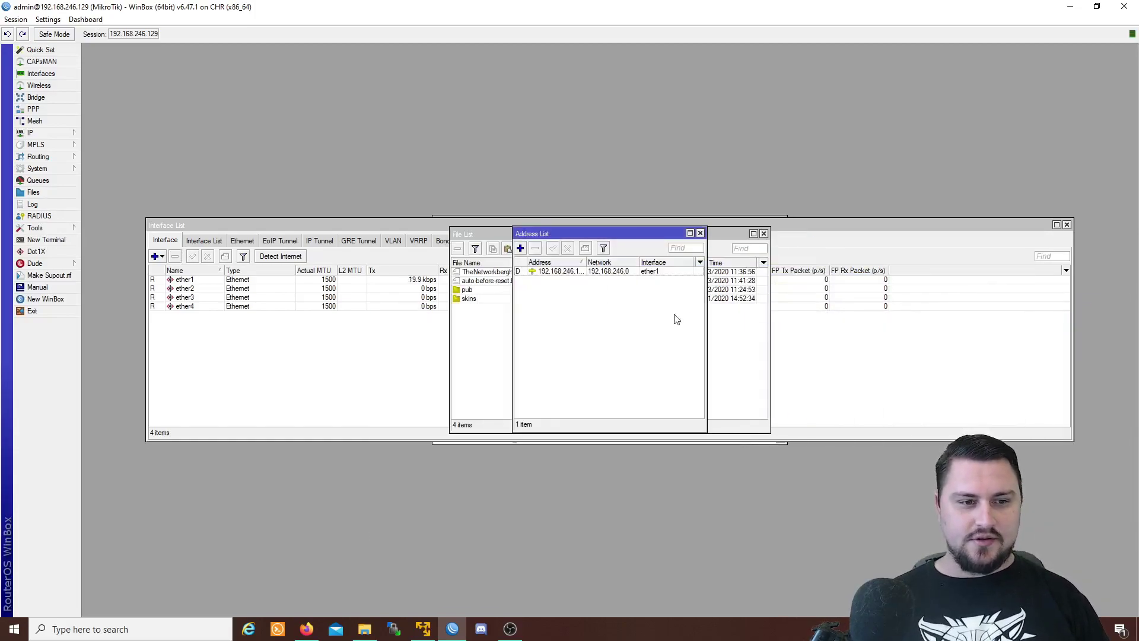
{"action": "left_click", "coordinate": [503, 330]}
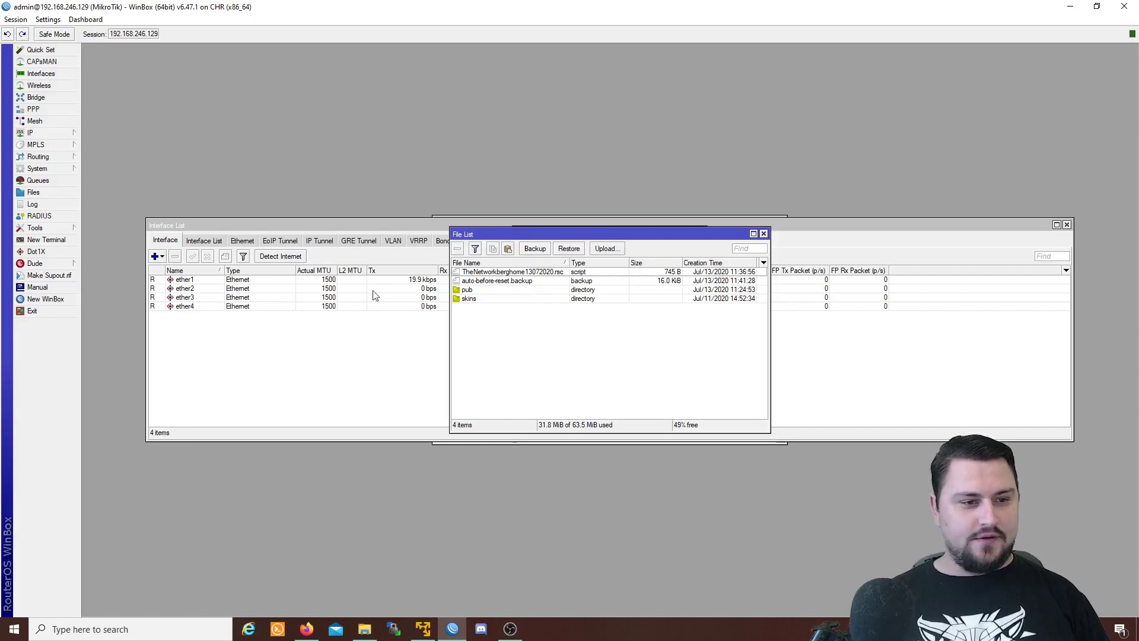
Delete the old .rsc from the router and drag in the edited 651 B TheNetworkBergHome13072020.rsc from Downloads
{"action": "left_click", "coordinate": [514, 272]}
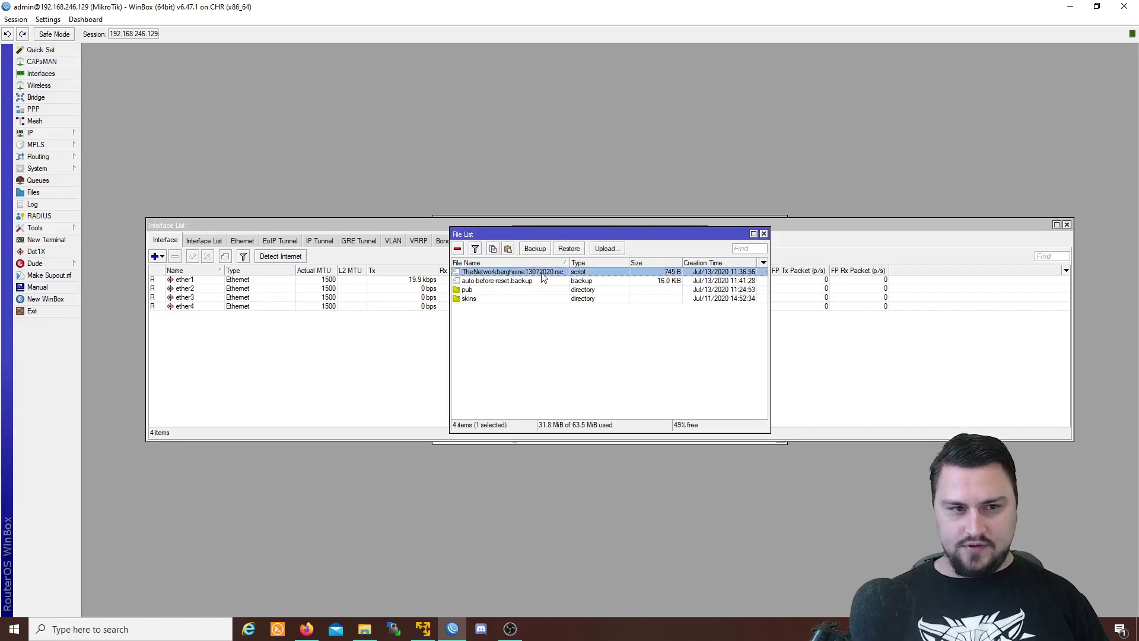
{"action": "key", "text": "Delete"}
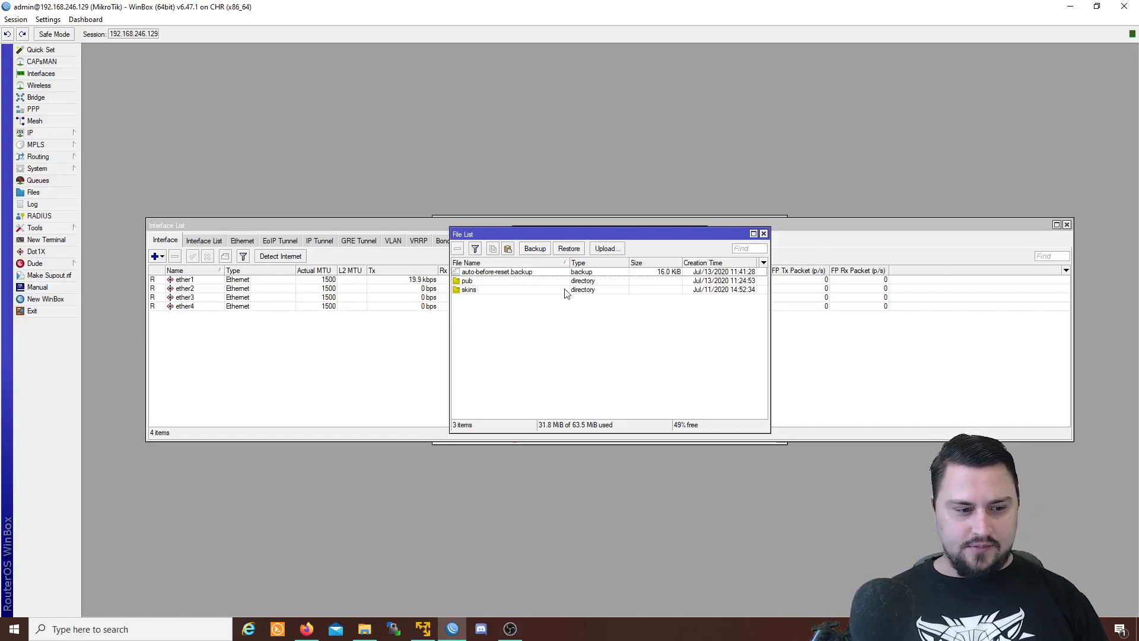
{"action": "left_click", "coordinate": [365, 629]}
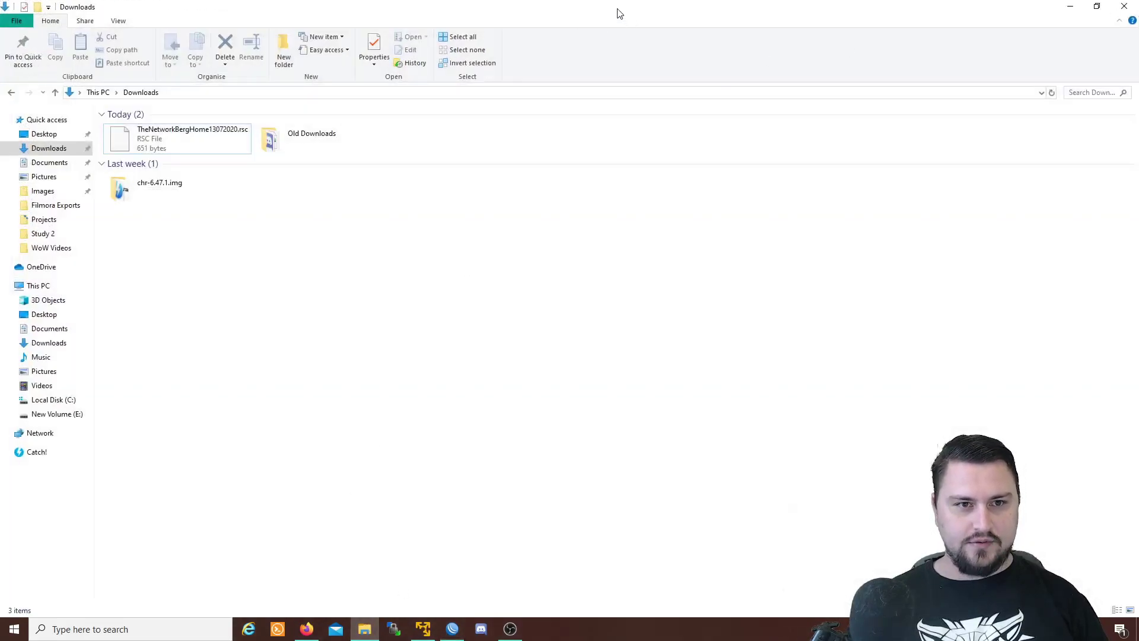
{"action": "left_click_drag", "start_coordinate": [616, 12], "coordinate": [886, 126]}
{"action": "left_click_drag", "start_coordinate": [884, 254], "coordinate": [547, 297]}
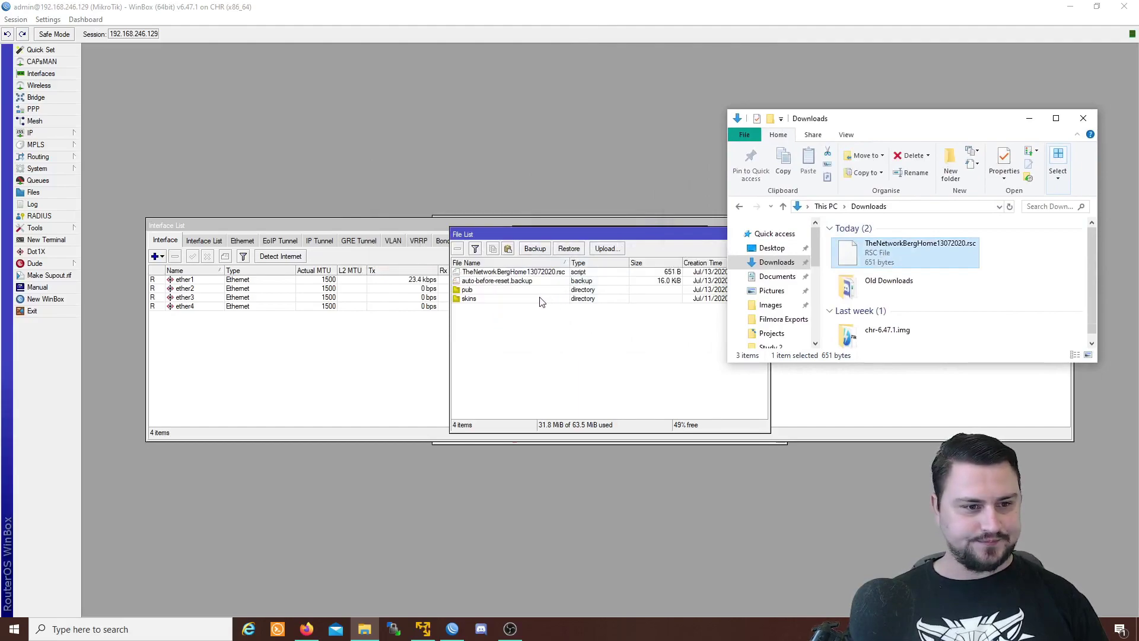
{"action": "left_click", "coordinate": [1081, 114]}
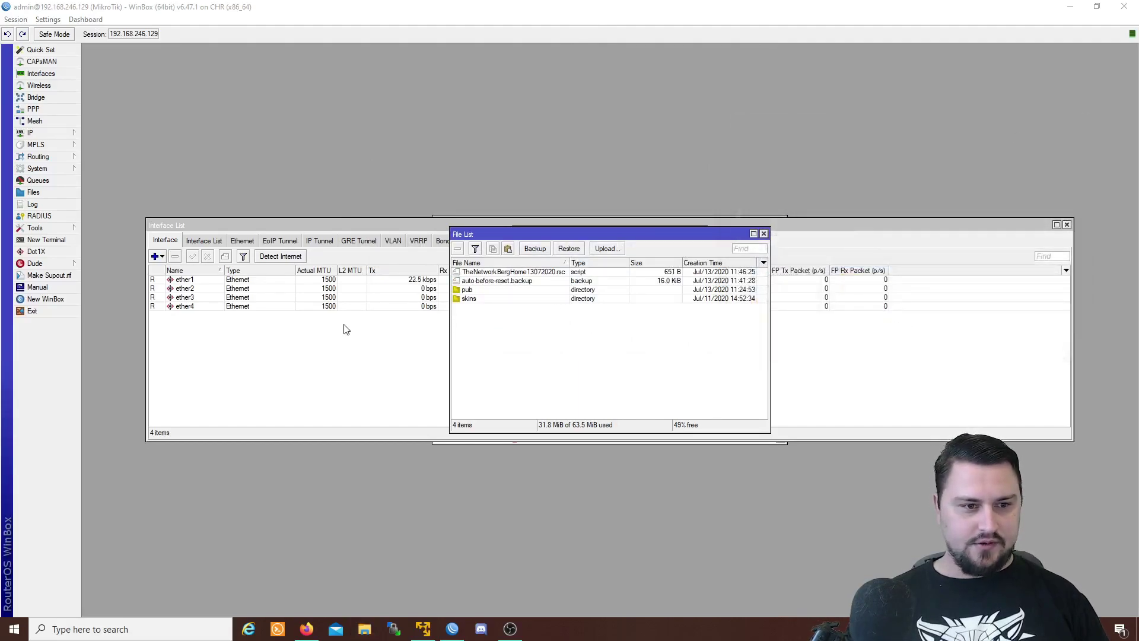
{"action": "left_click", "coordinate": [487, 271]}
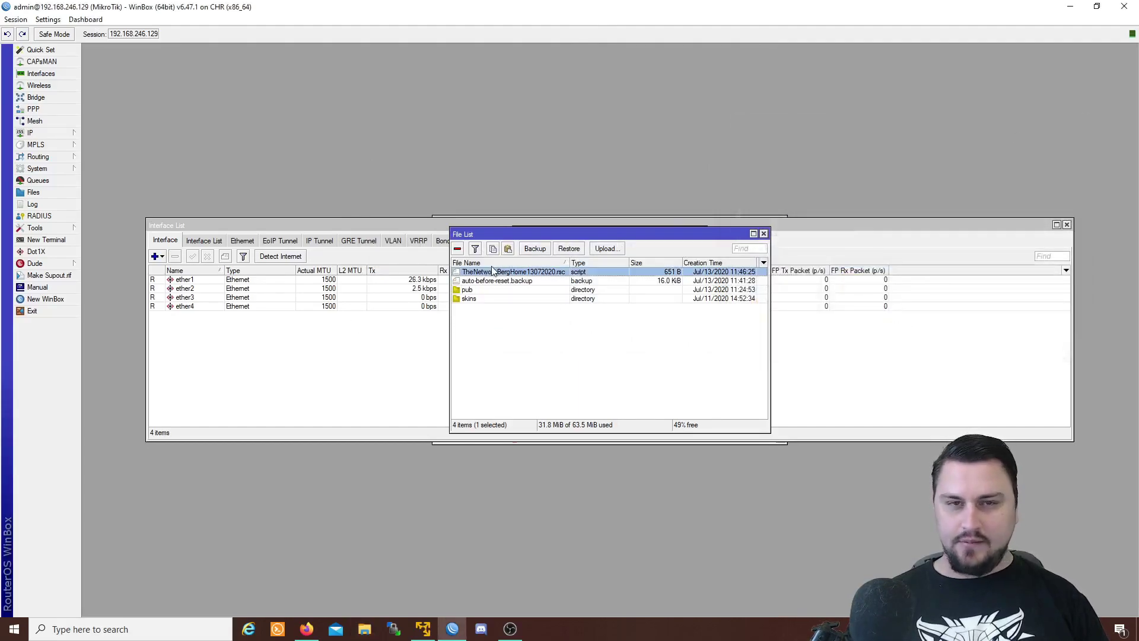
Run 'import file-name=TheNetworkBergHome13072020.rsc' in a new terminal, which fails on the existing dhcp-client
{"action": "left_click", "coordinate": [58, 242]}
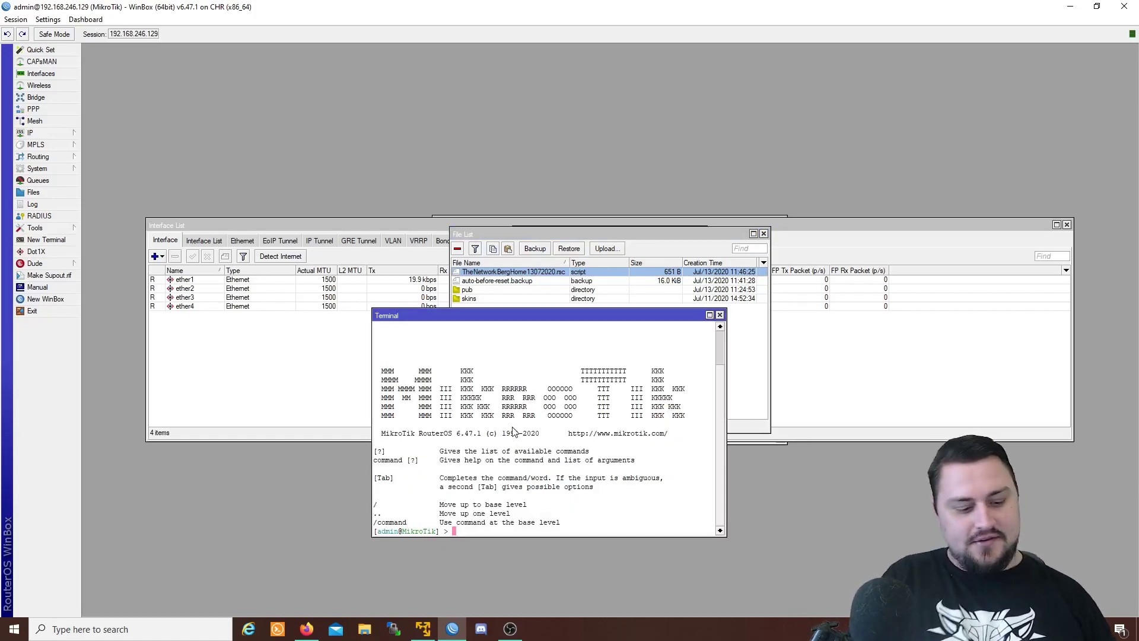
{"action": "type", "text": "import "}
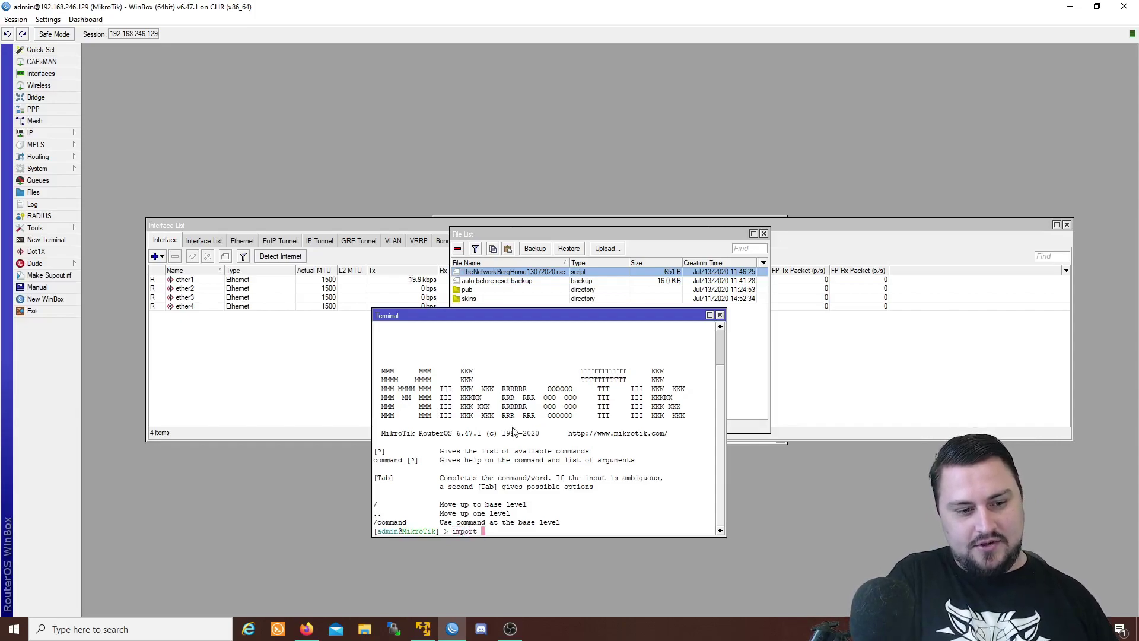
{"action": "type", "text": "file-name="}
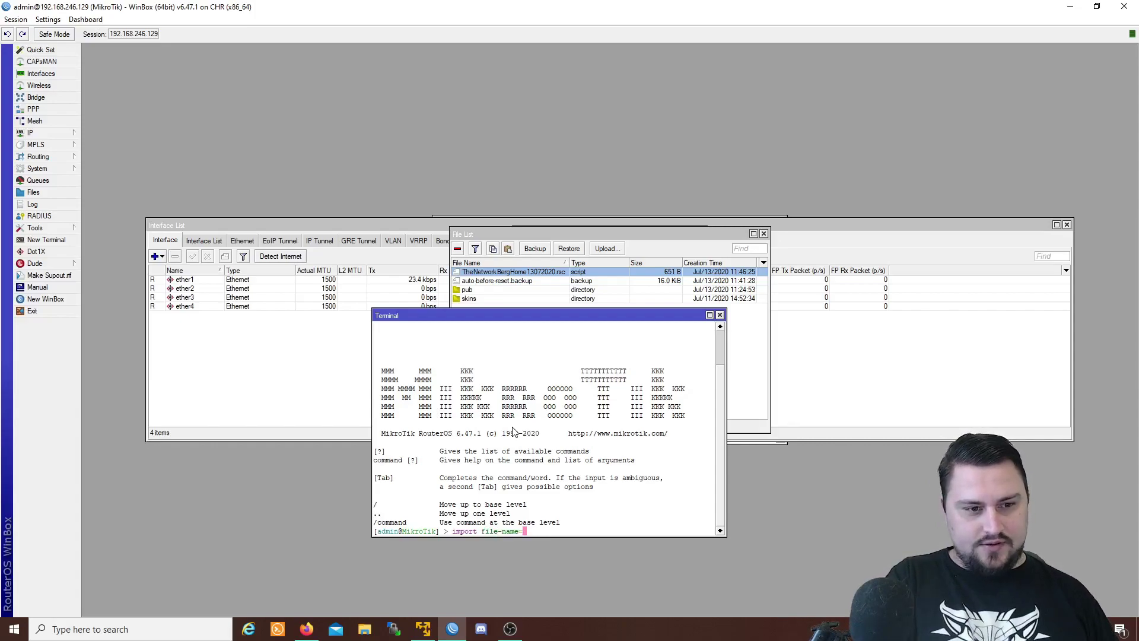
{"action": "type", "text": "The"}
{"action": "key", "text": "Tab"}
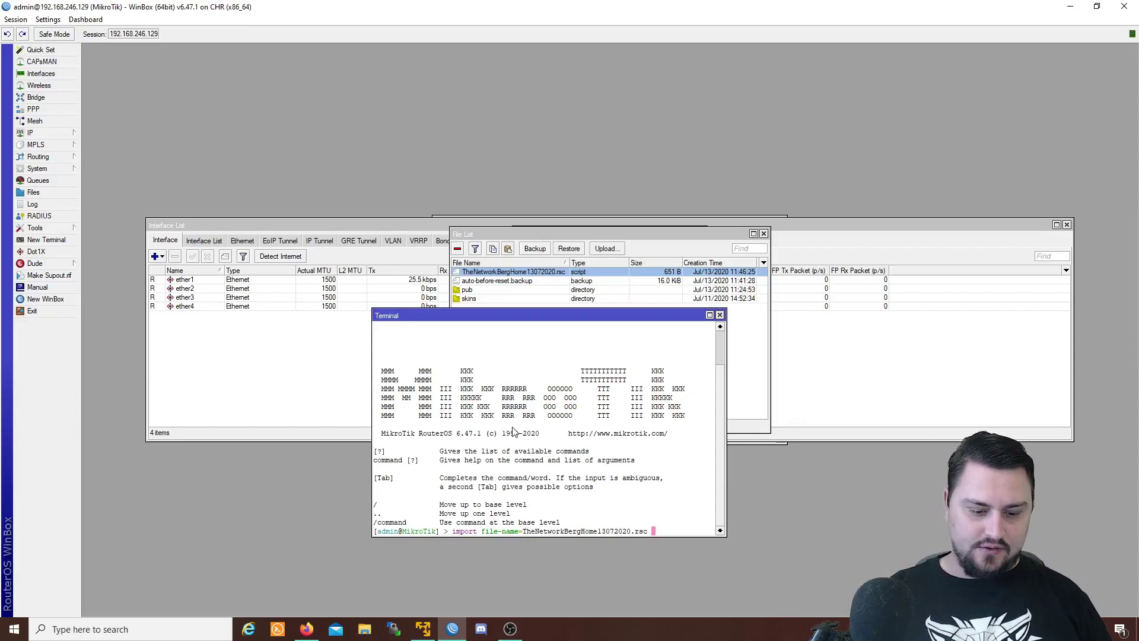
{"action": "key", "text": "Return"}
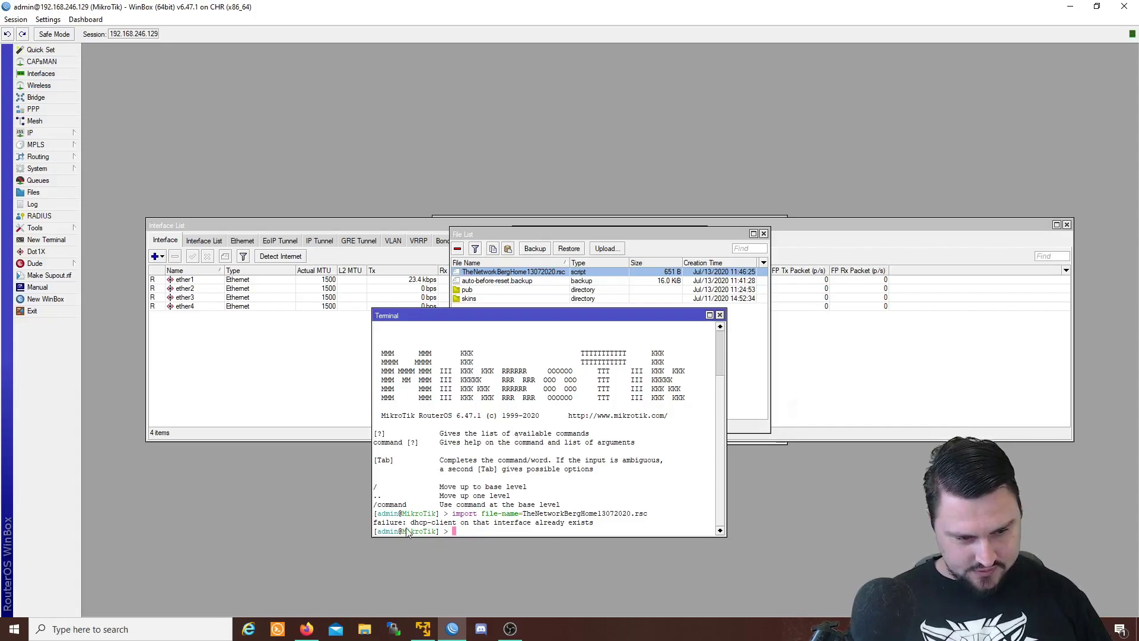
{"action": "left_click_drag", "start_coordinate": [406, 524], "coordinate": [595, 526]}
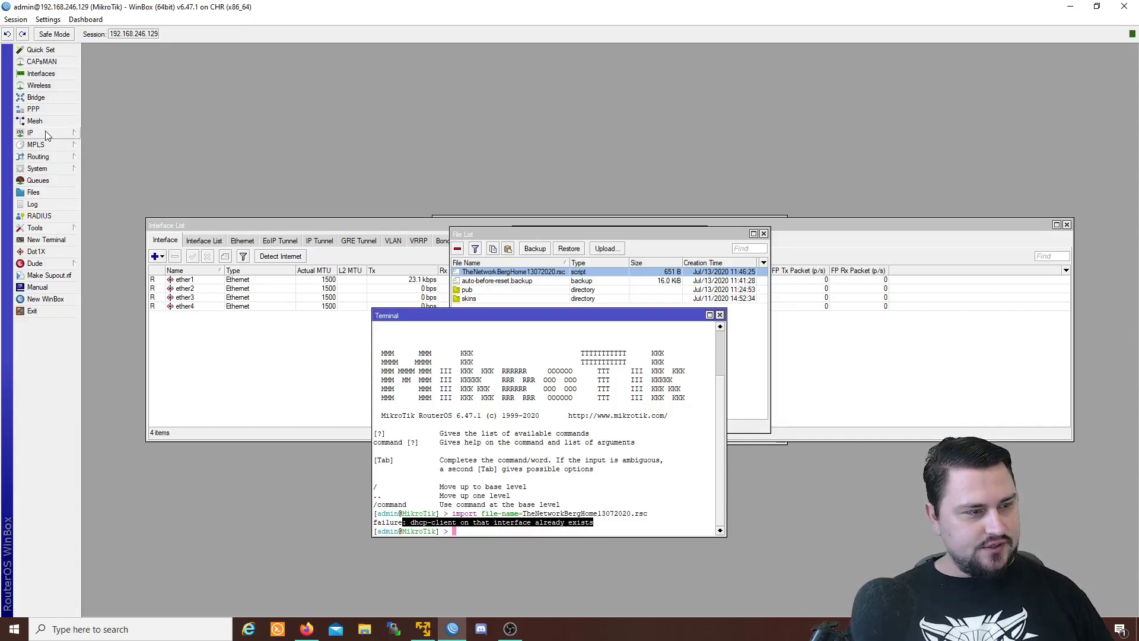
Open the DHCP Server and DHCP Client windows from the IP menu
{"action": "left_click", "coordinate": [42, 168]}
{"action": "left_click", "coordinate": [26, 133]}
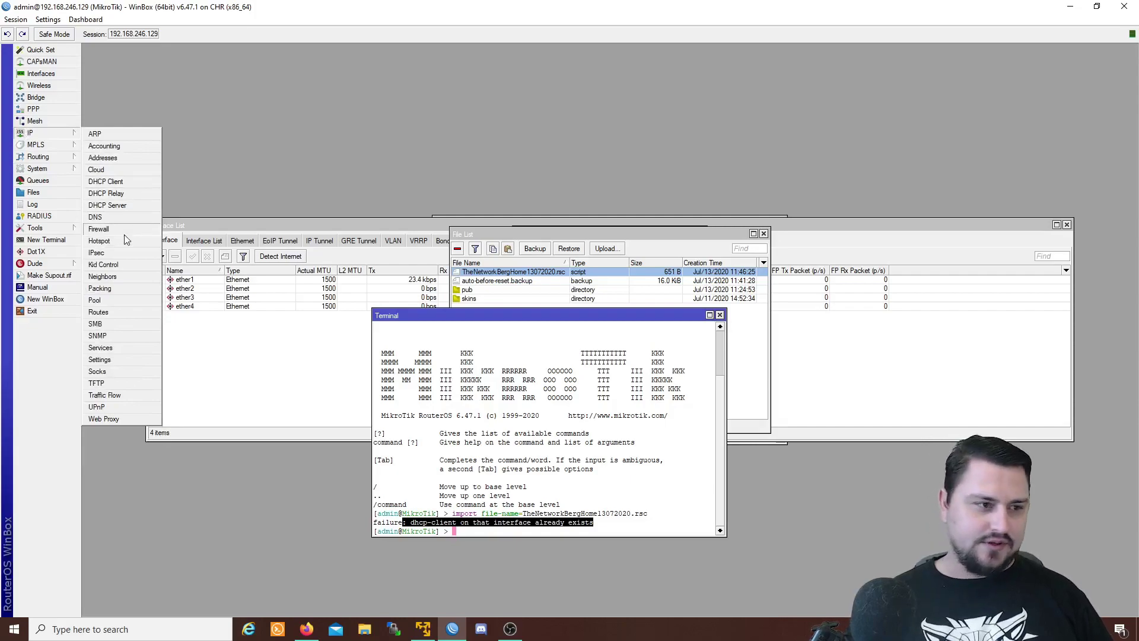
{"action": "left_click", "coordinate": [59, 137]}
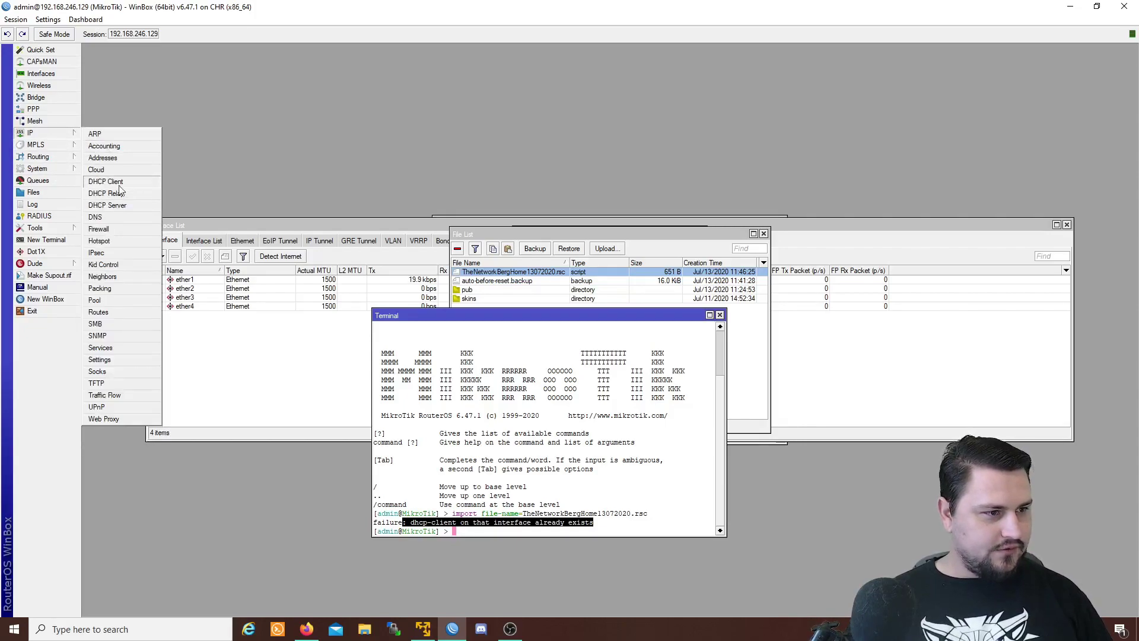
{"action": "left_click", "coordinate": [113, 205]}
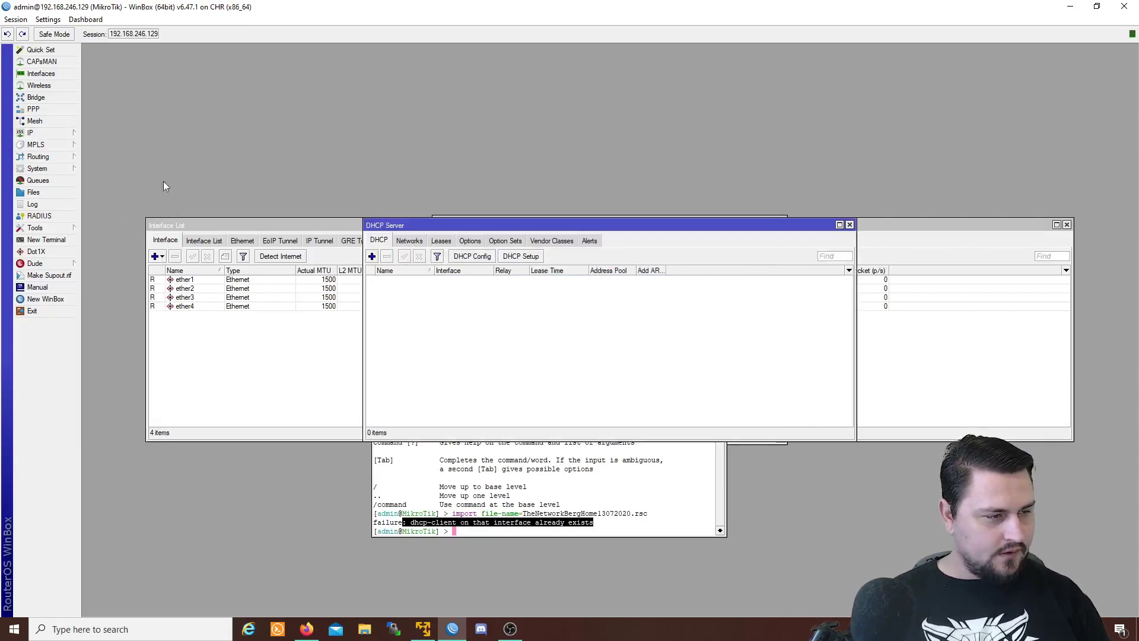
{"action": "mouse_move", "coordinate": [54, 168]}
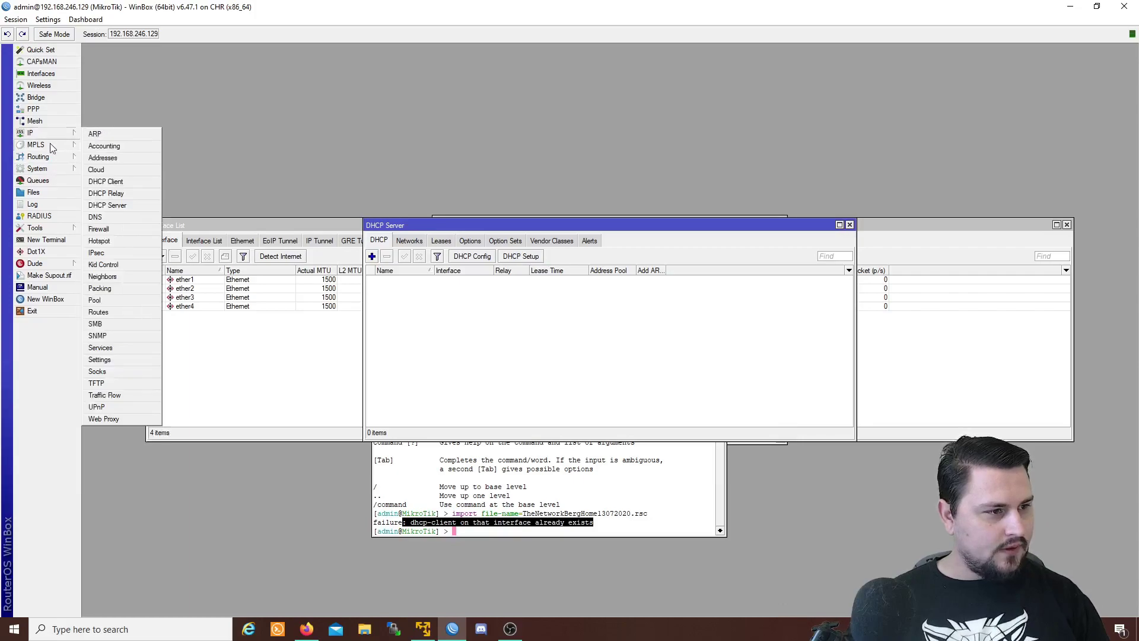
{"action": "mouse_move", "coordinate": [65, 133]}
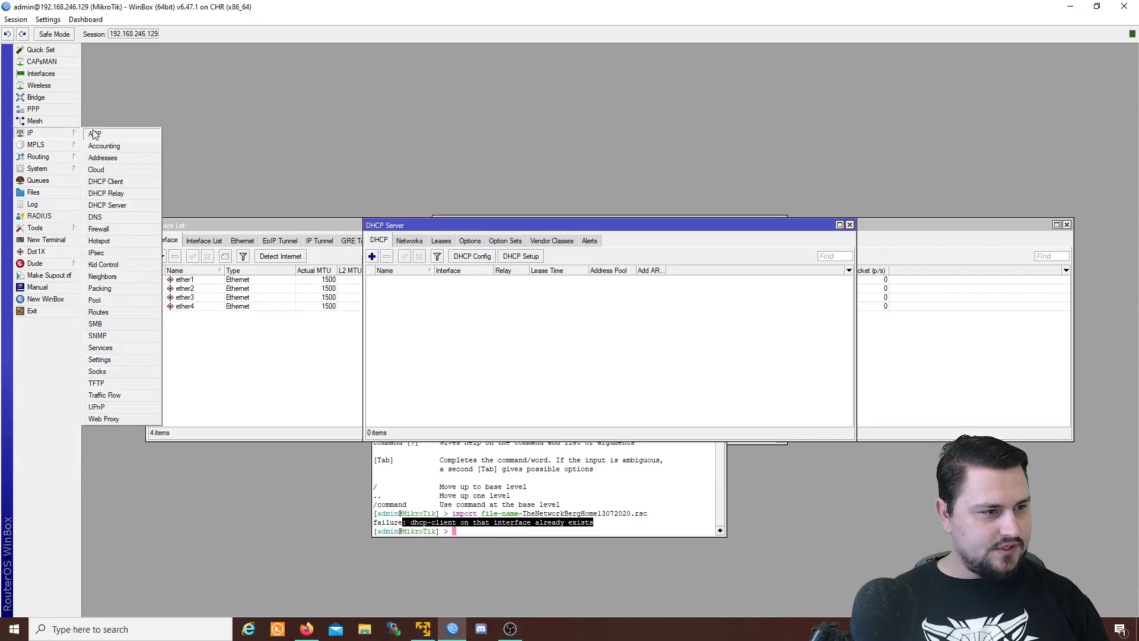
{"action": "left_click", "coordinate": [114, 181]}
Disable the ether1 DHCP client entry that blocked the import
{"action": "left_click", "coordinate": [510, 281]}
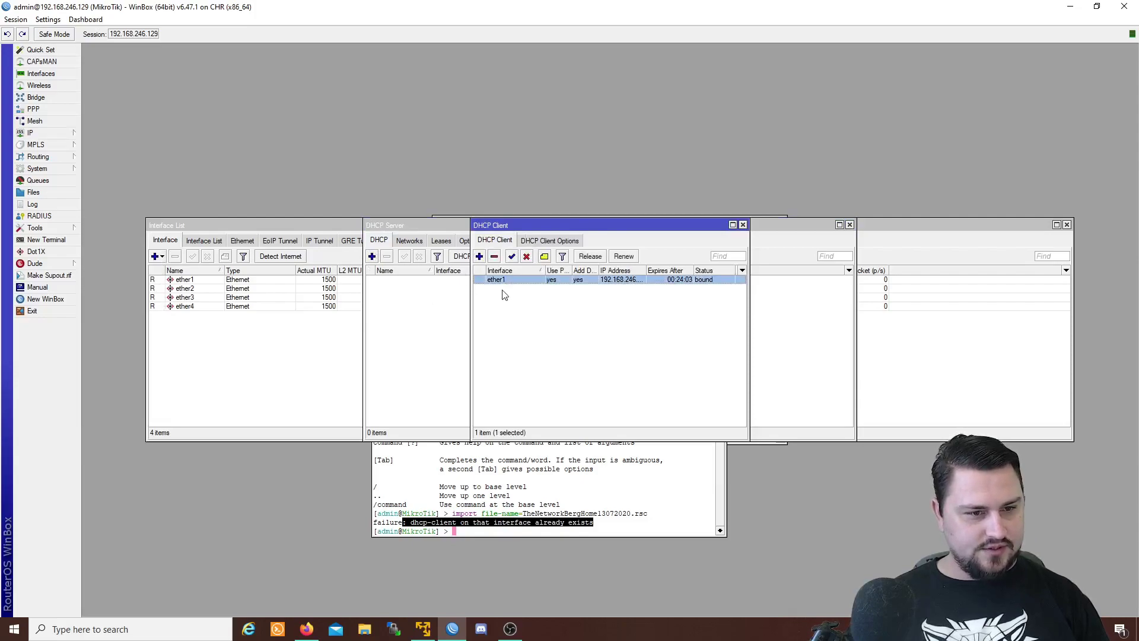
{"action": "right_click", "coordinate": [536, 279]}
{"action": "left_click", "coordinate": [527, 261]}
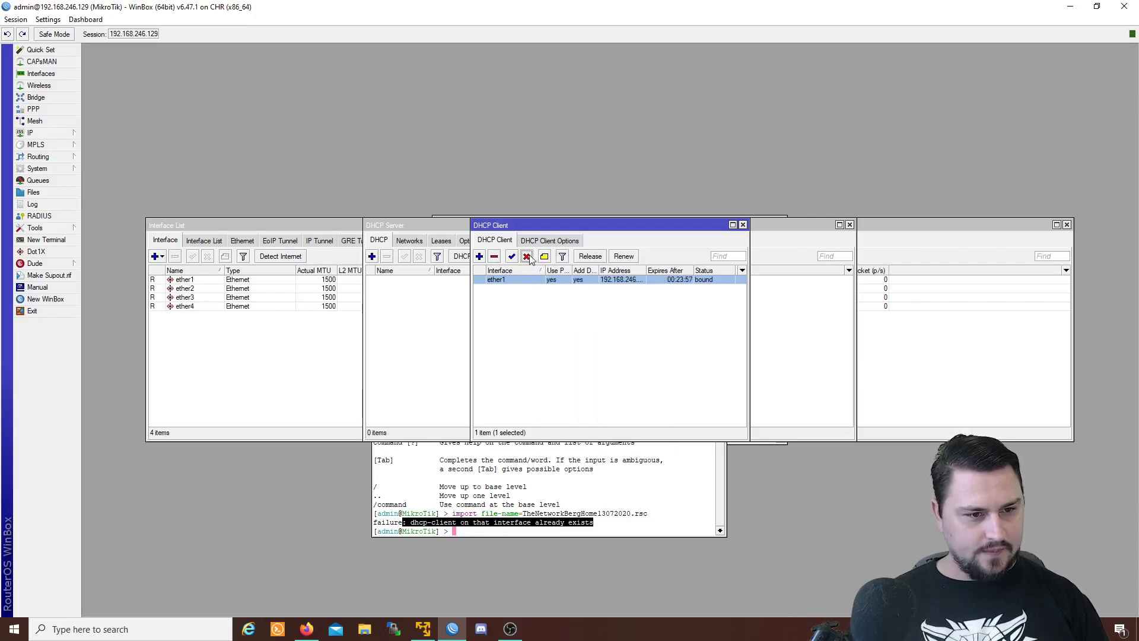
{"action": "left_click", "coordinate": [526, 258]}
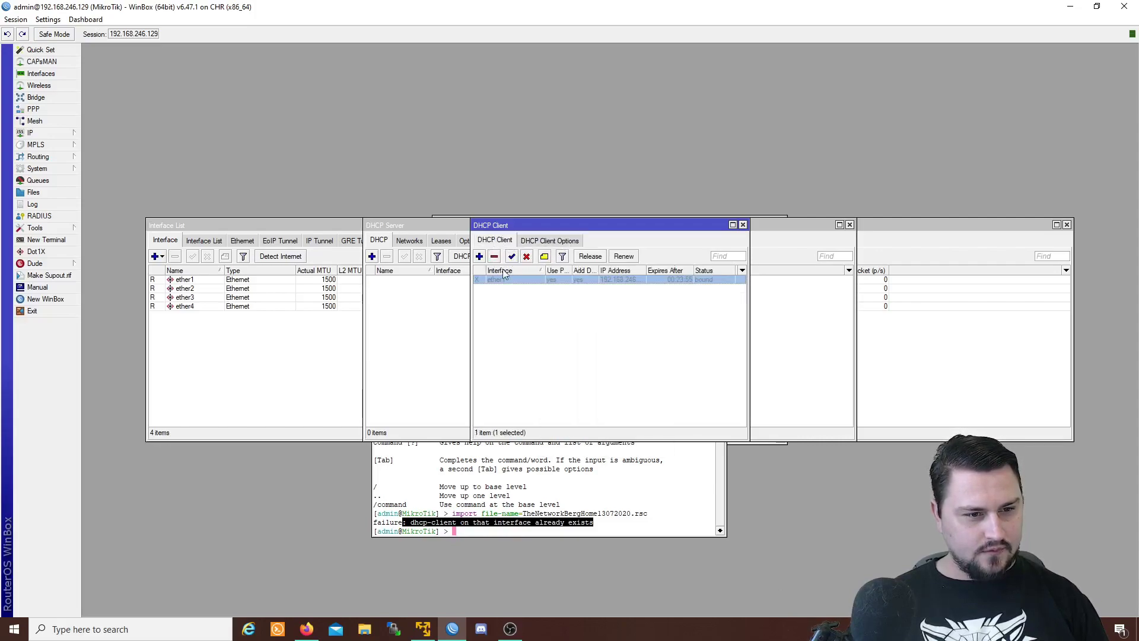
{"action": "right_click", "coordinate": [631, 277]}
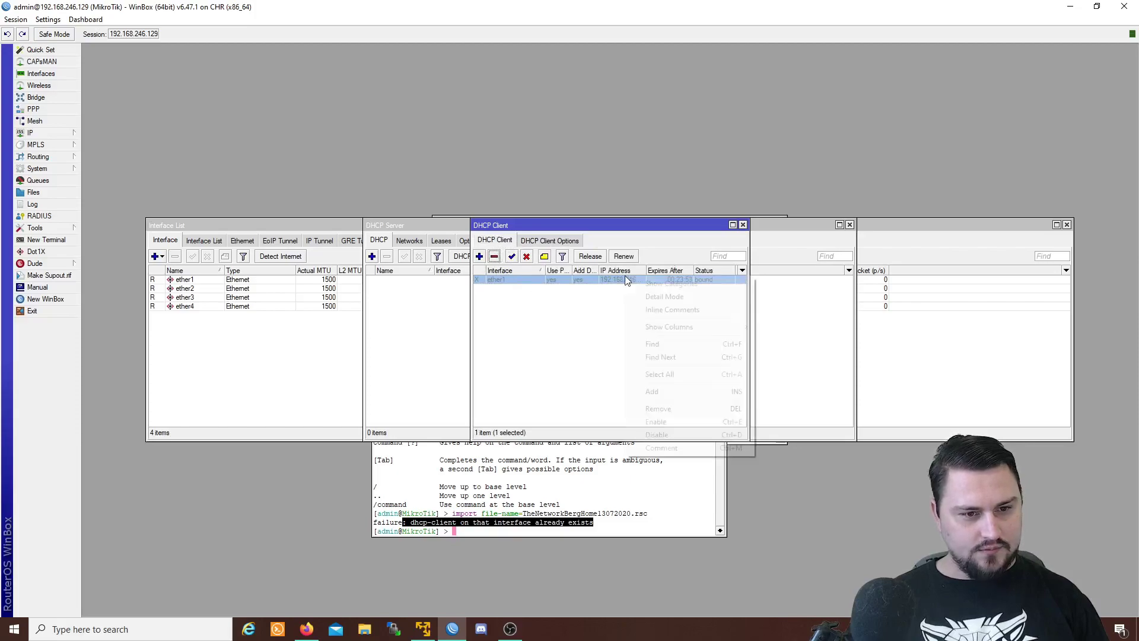
{"action": "left_click", "coordinate": [560, 359]}
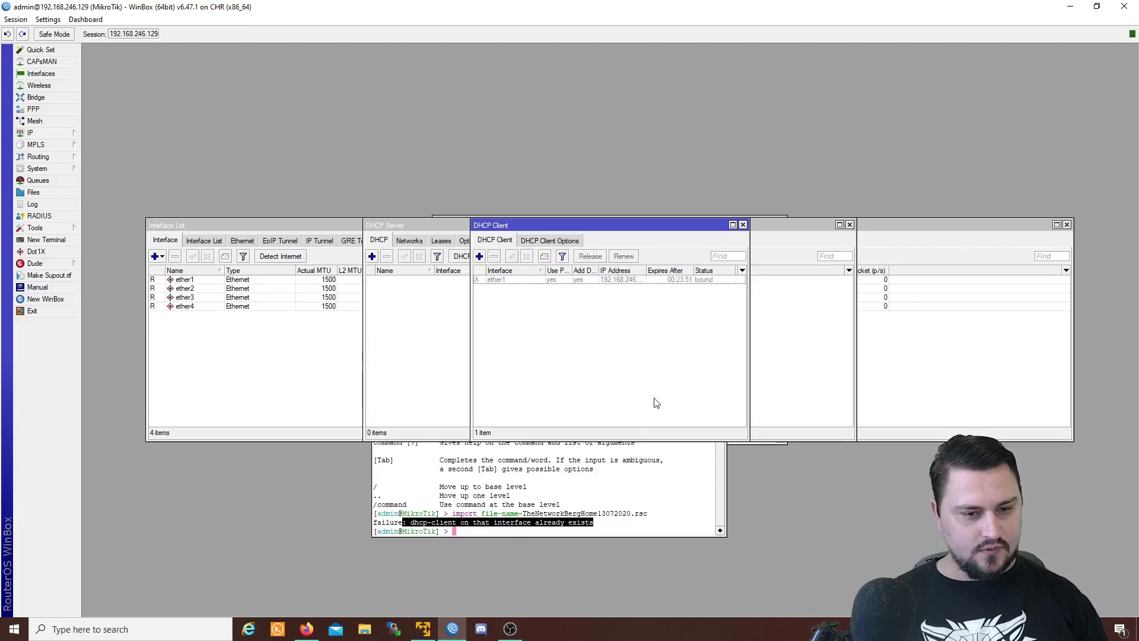
{"action": "right_click", "coordinate": [576, 278]}
{"action": "left_click", "coordinate": [543, 368]}
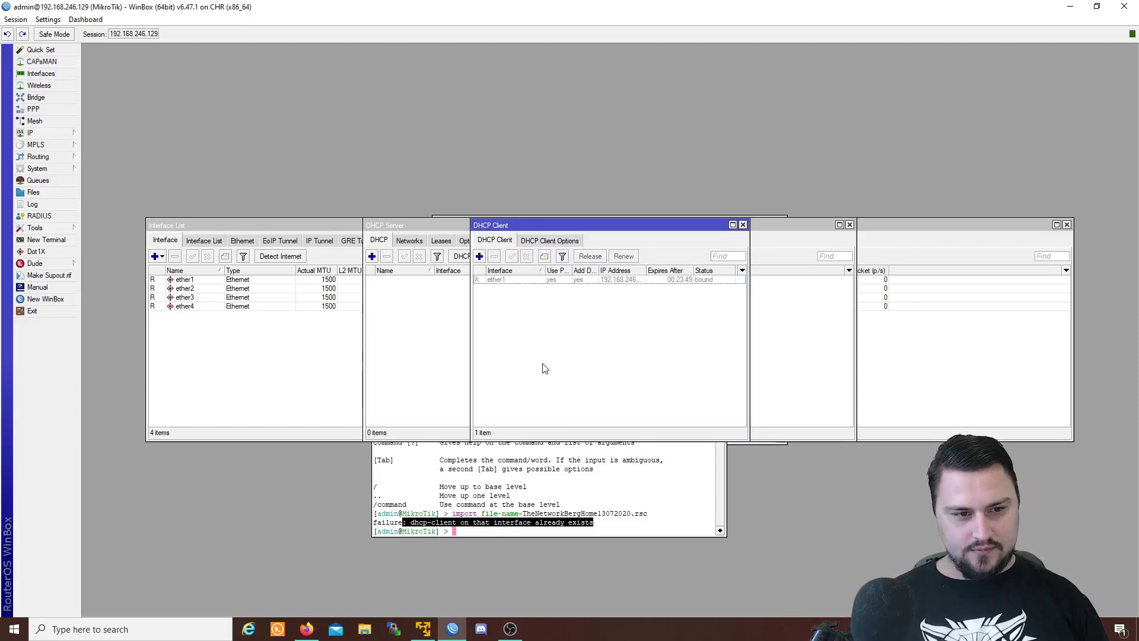
{"action": "left_click", "coordinate": [751, 228]}
Close the DHCP Server window and reconnect via MAC 50:00:00:01:00:00 from Neighbors
{"action": "left_click", "coordinate": [849, 225]}
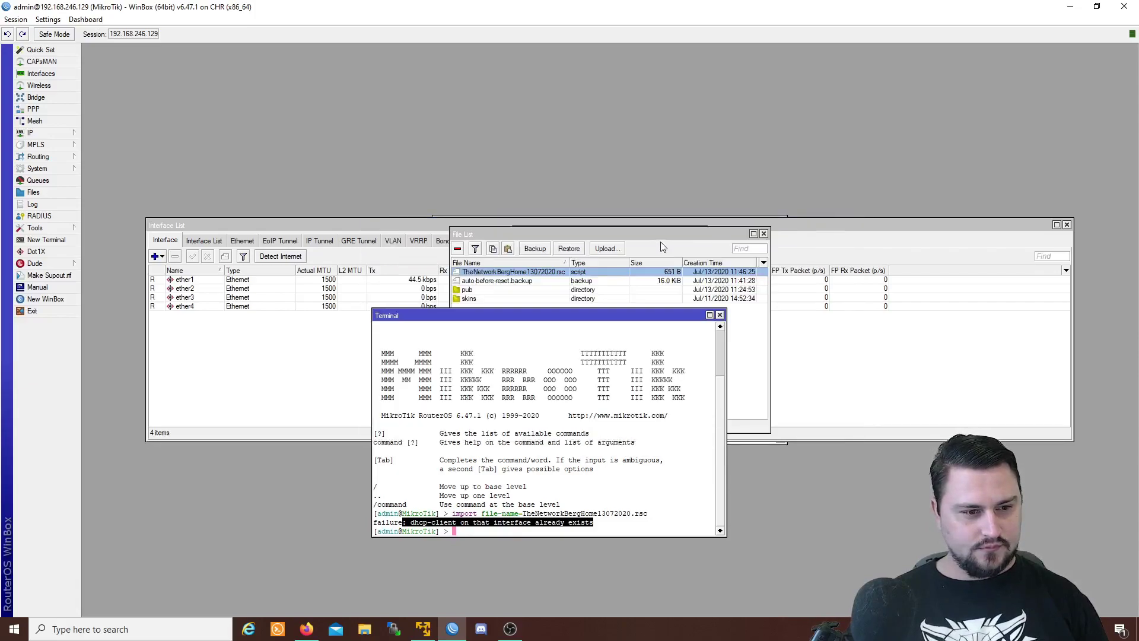
{"action": "left_click", "coordinate": [524, 383]}
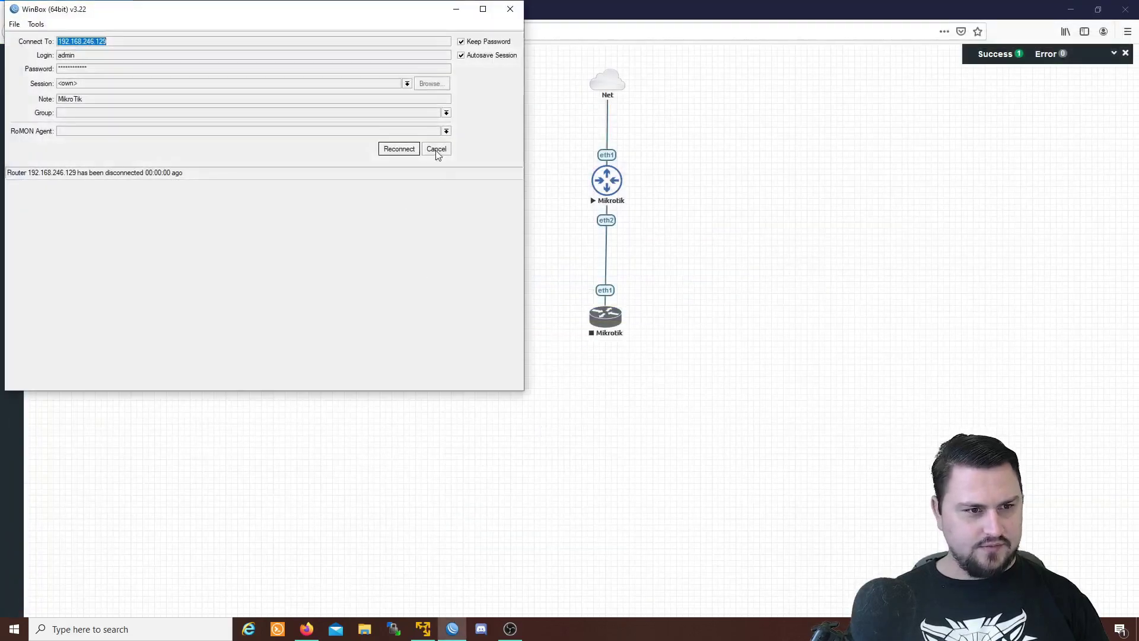
{"action": "left_click", "coordinate": [408, 150]}
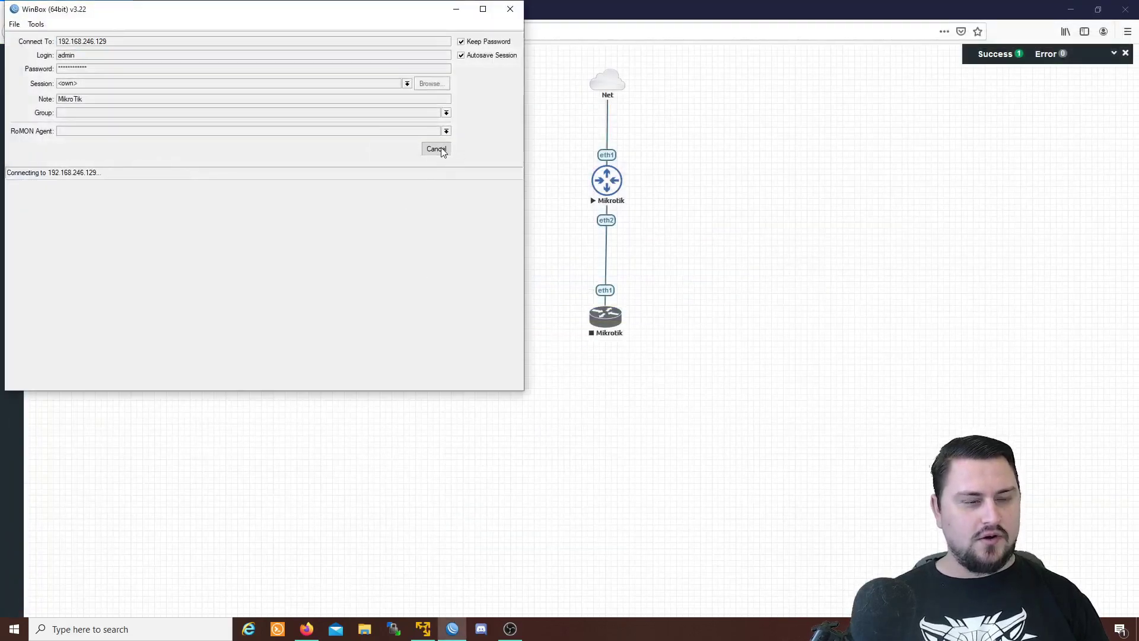
{"action": "left_click", "coordinate": [436, 149]}
{"action": "left_click", "coordinate": [47, 232]}
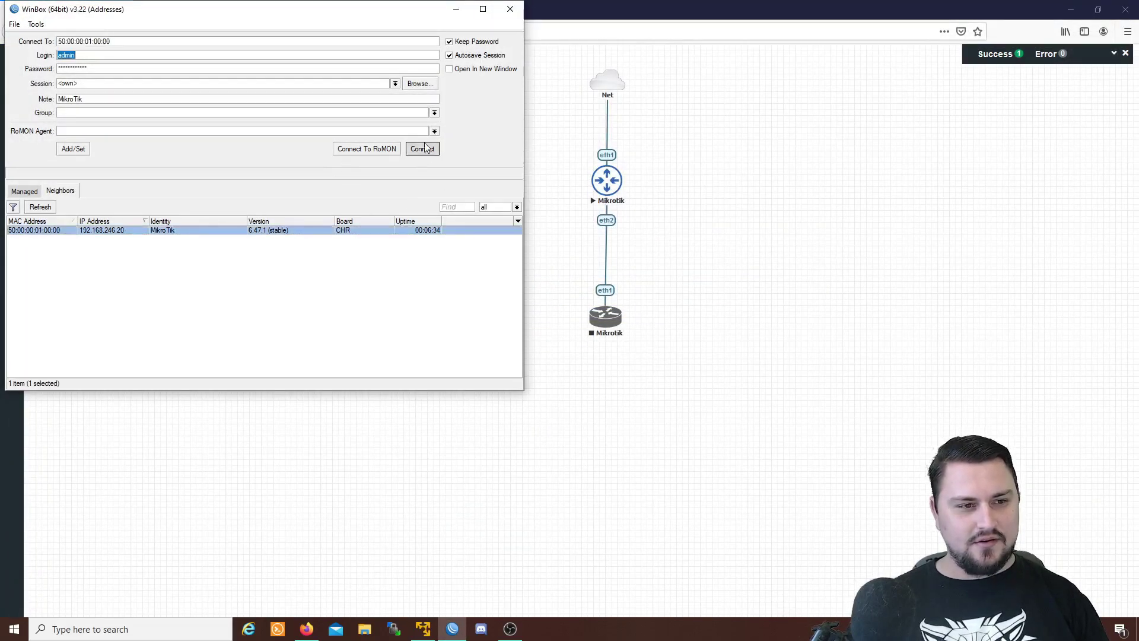
{"action": "left_click", "coordinate": [421, 150]}
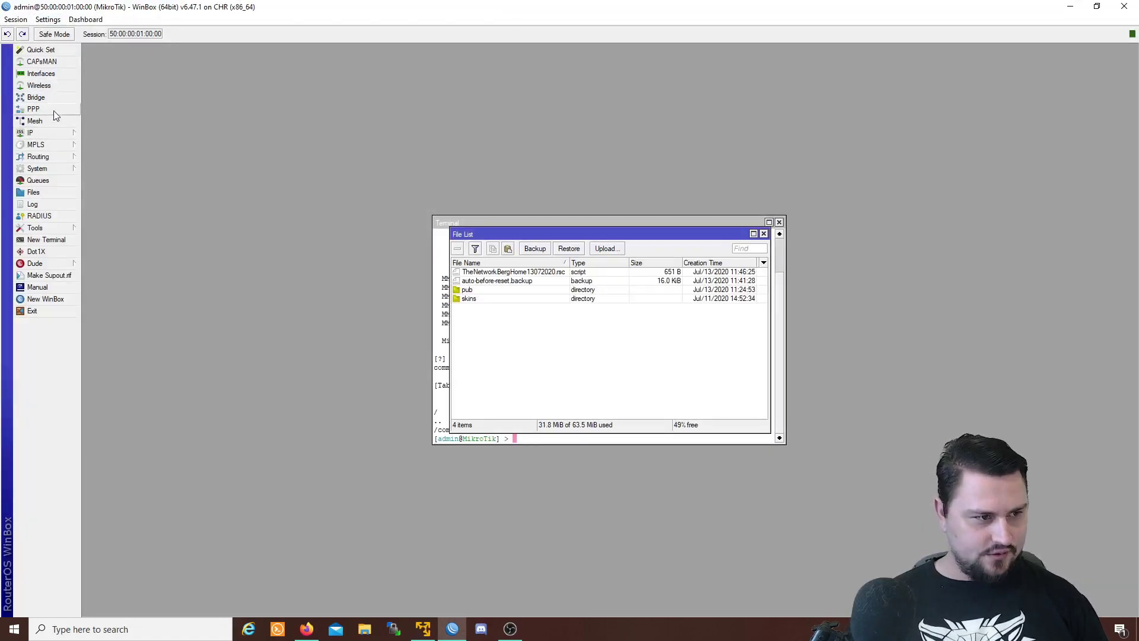
Remove the 172.16.0.1 and 192.168.246.2 entries from the IP address list
{"action": "left_click", "coordinate": [51, 132]}
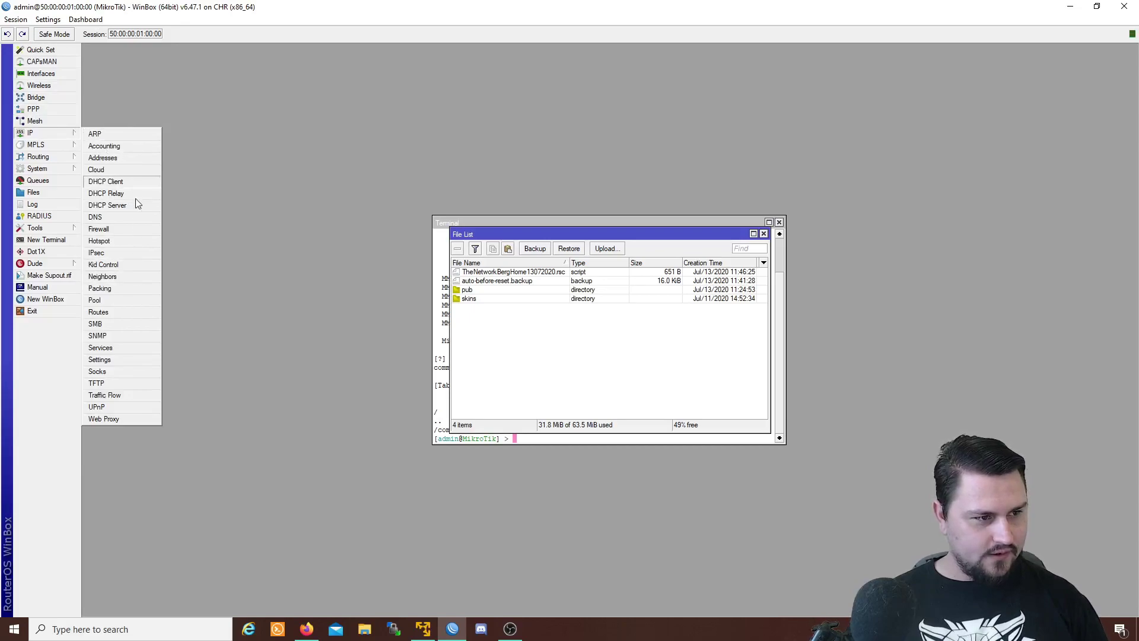
{"action": "left_click", "coordinate": [120, 158]}
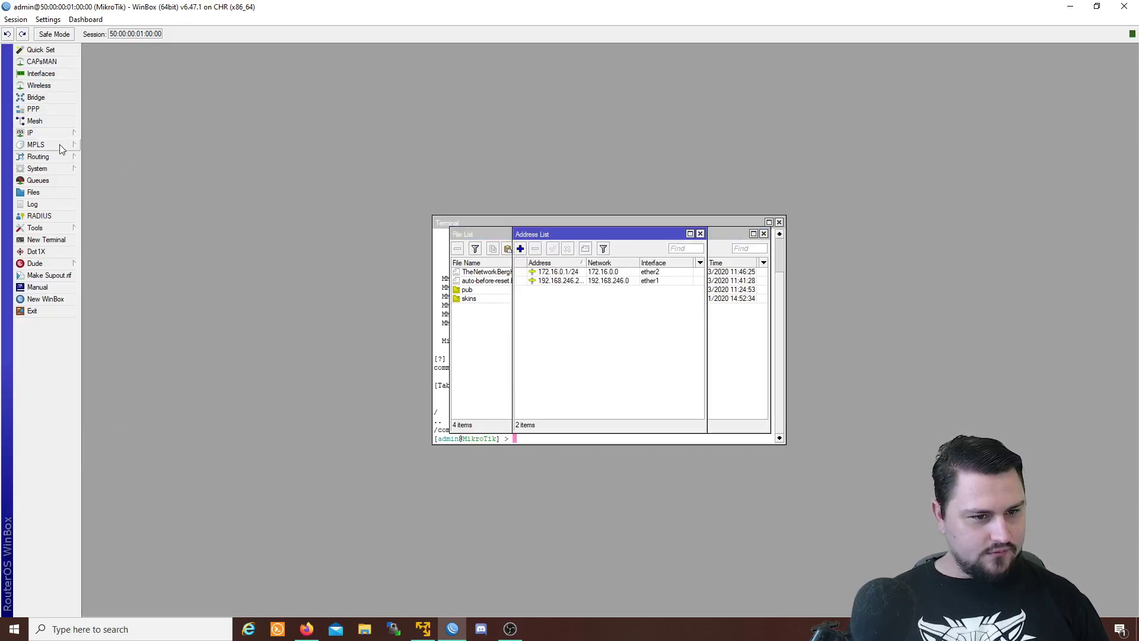
{"action": "left_click", "coordinate": [570, 281]}
{"action": "left_click", "coordinate": [558, 274]}
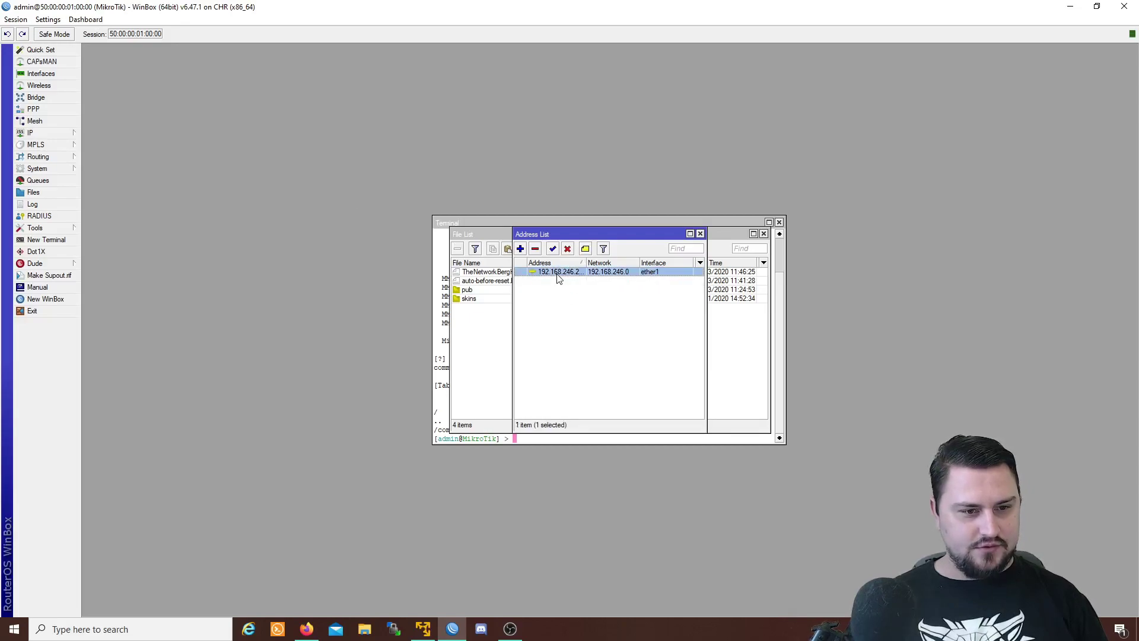
{"action": "key", "text": "Delete"}
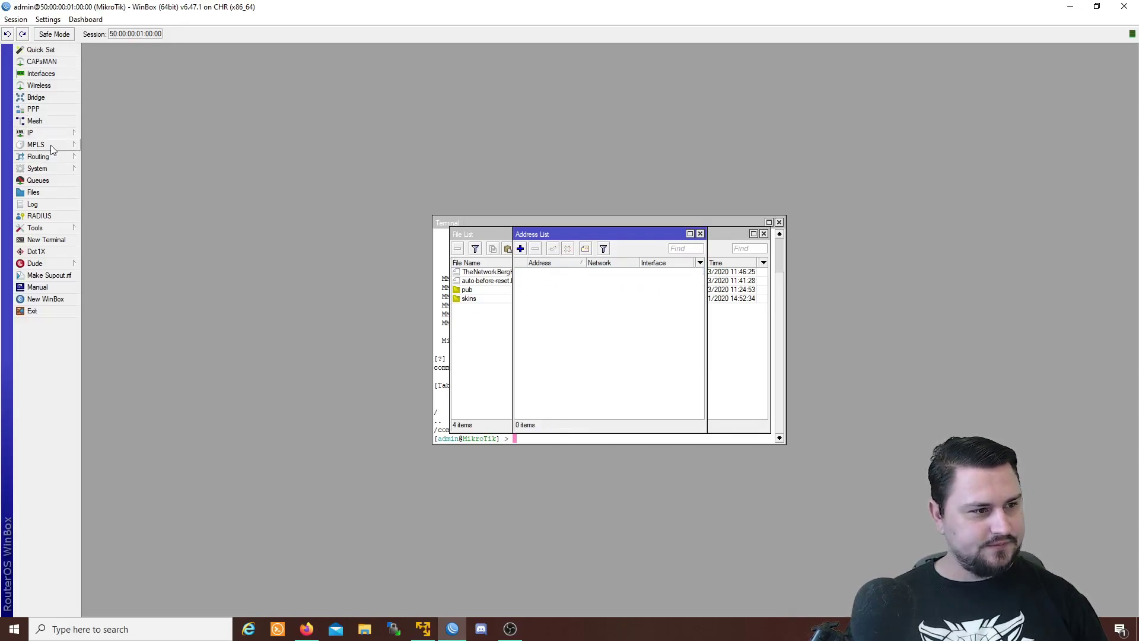
Show the DHCP Client options list: clientid, clientid_duid and hostname
{"action": "left_click", "coordinate": [35, 133]}
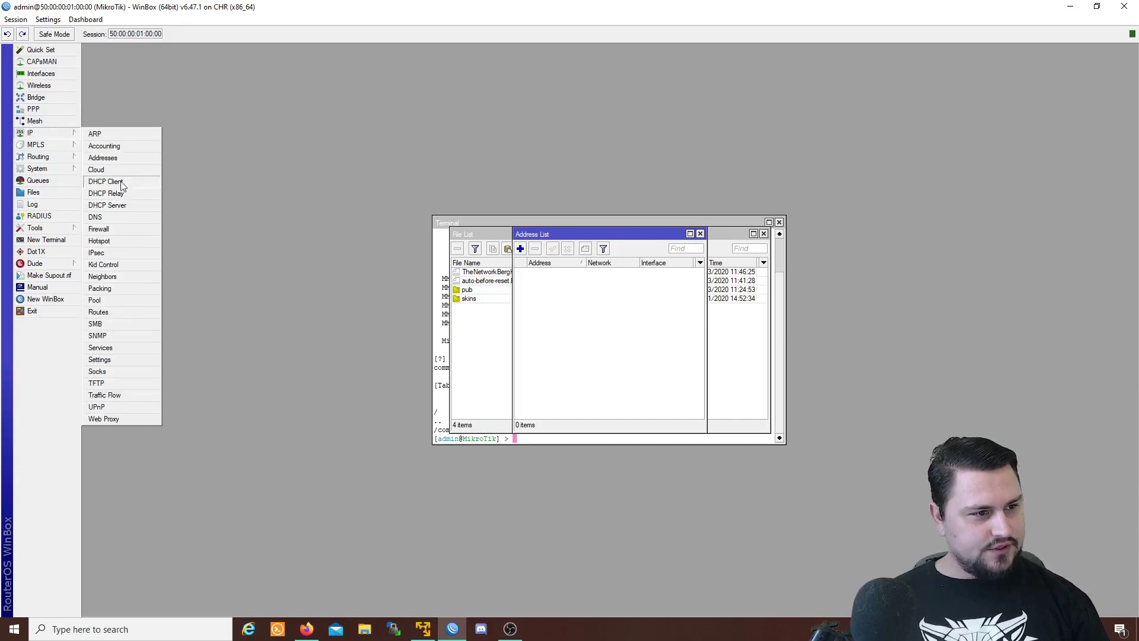
{"action": "left_click", "coordinate": [127, 205]}
{"action": "mouse_move", "coordinate": [59, 136]}
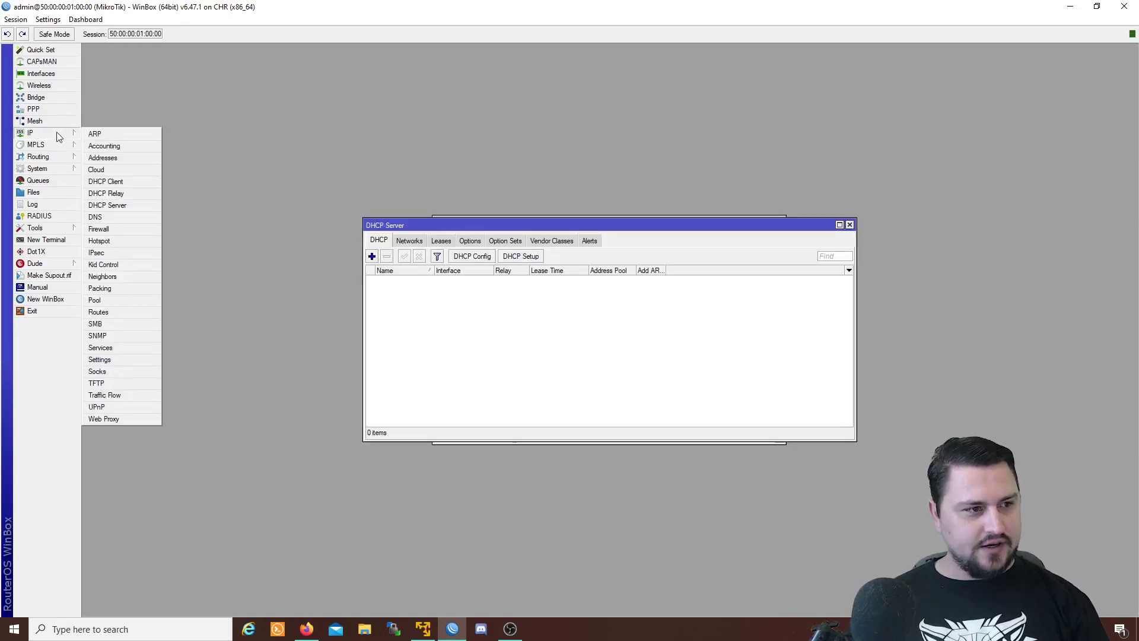
{"action": "left_click", "coordinate": [119, 186]}
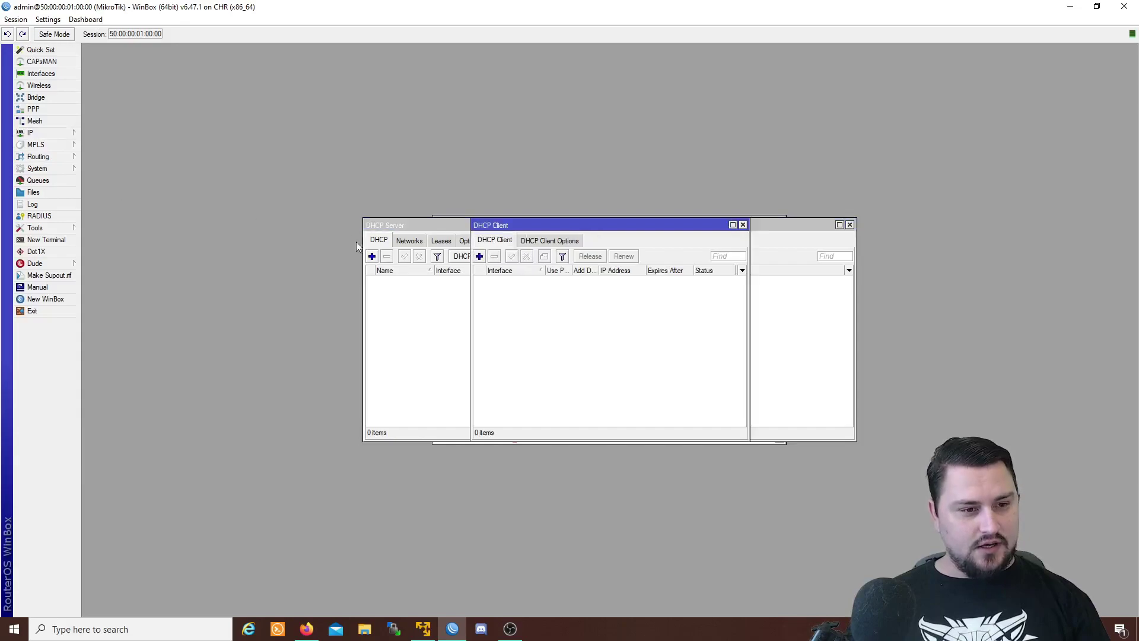
{"action": "left_click", "coordinate": [536, 244]}
{"action": "left_click", "coordinate": [509, 241]}
{"action": "left_click", "coordinate": [545, 242]}
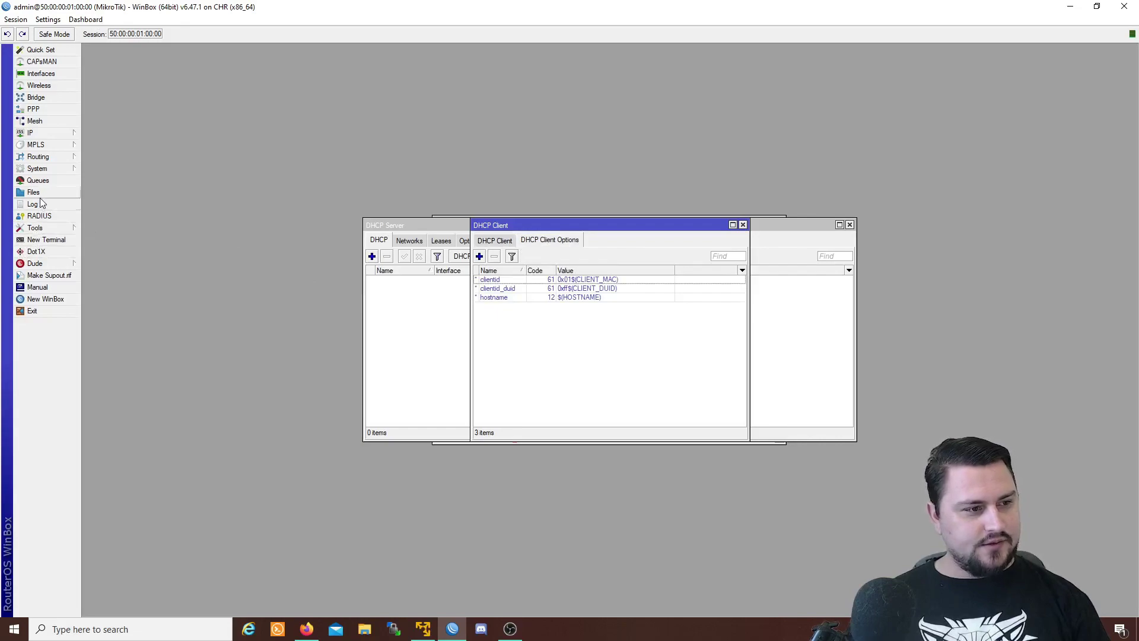
Run the TheNetworkBergHome13072020.rsc import in a new terminal and confirm its success message
{"action": "left_click", "coordinate": [49, 243]}
{"action": "type", "text": "import file-name=TheNetworkBergHome13072020.rsc"}
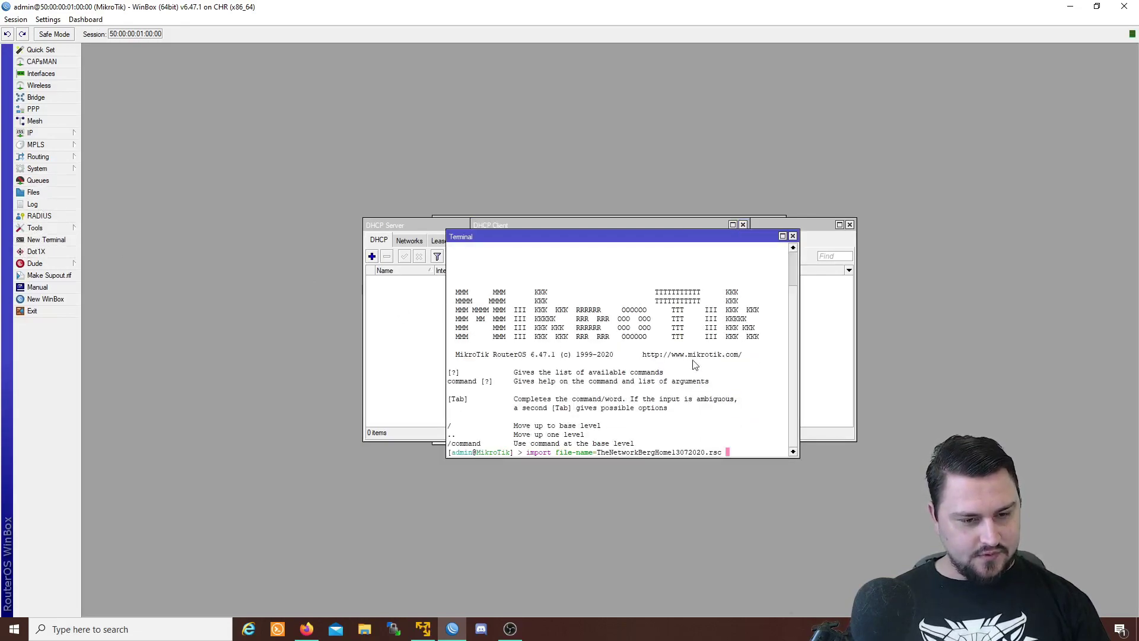
{"action": "key", "text": "Return"}
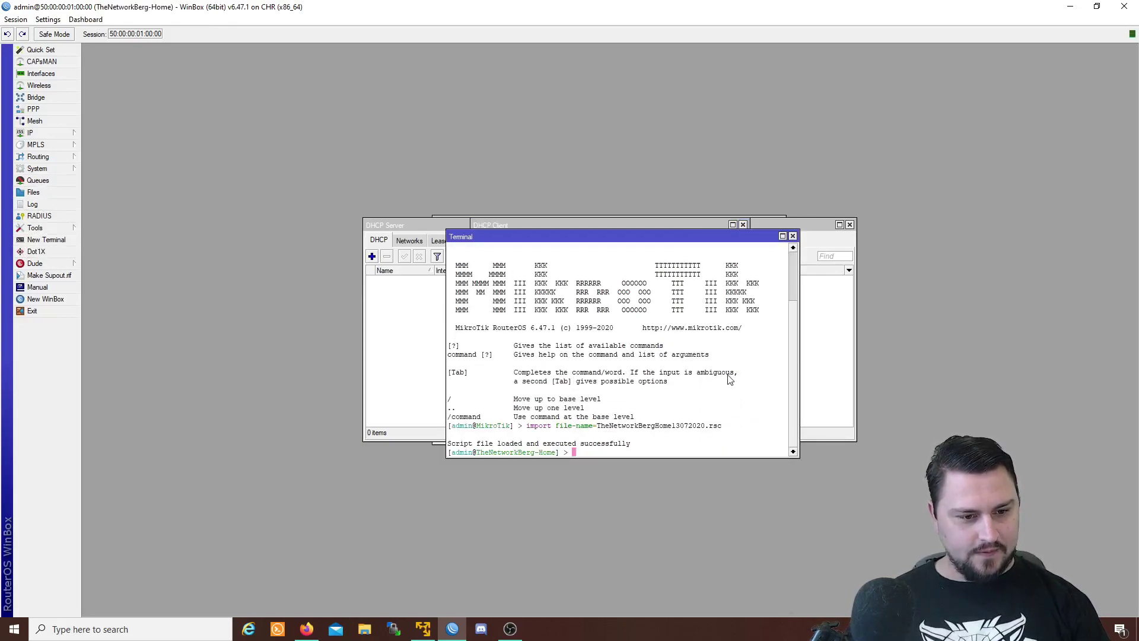
{"action": "left_click_drag", "start_coordinate": [447, 444], "coordinate": [461, 444]}
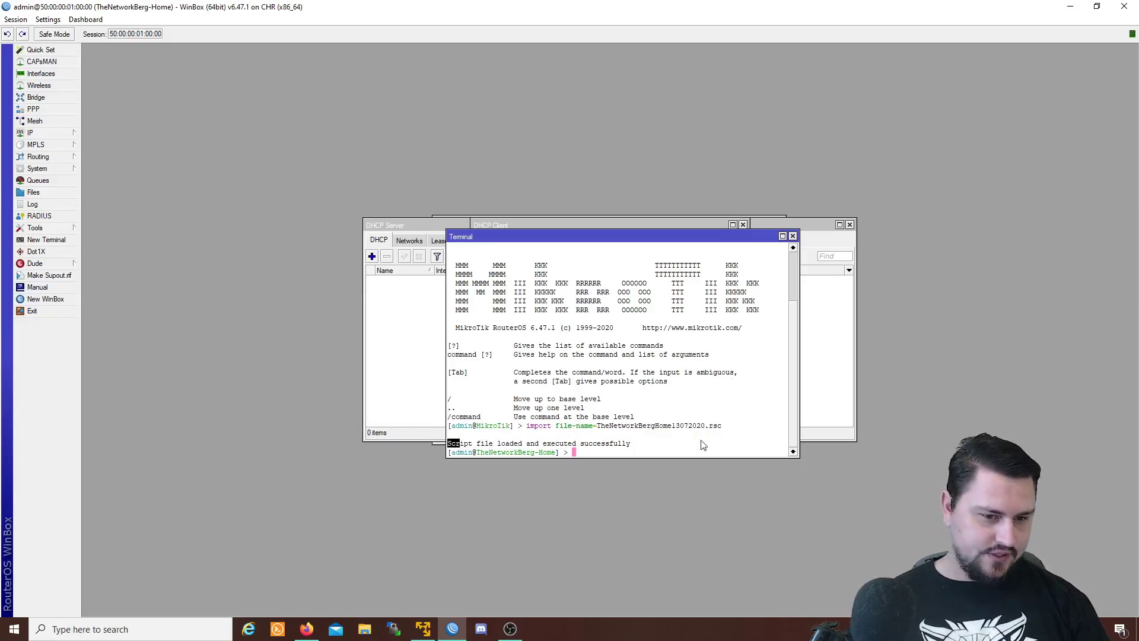
{"action": "left_click_drag", "start_coordinate": [703, 451], "coordinate": [448, 443]}
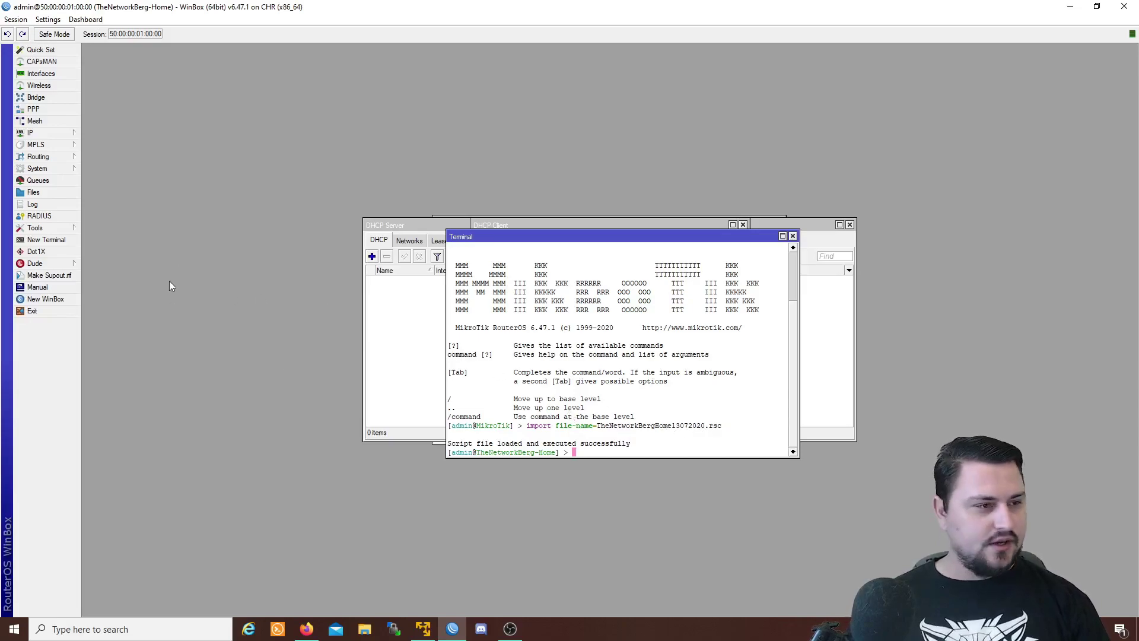
{"action": "left_click", "coordinate": [73, 135]}
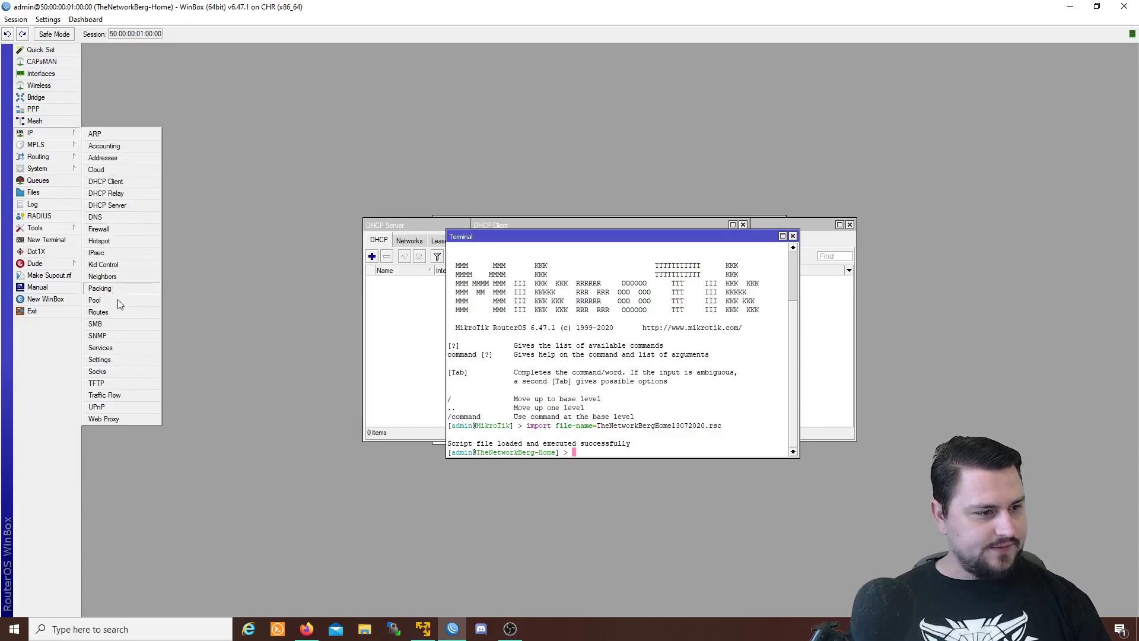
Review the restored IP address list and IP services list
{"action": "left_click", "coordinate": [108, 156]}
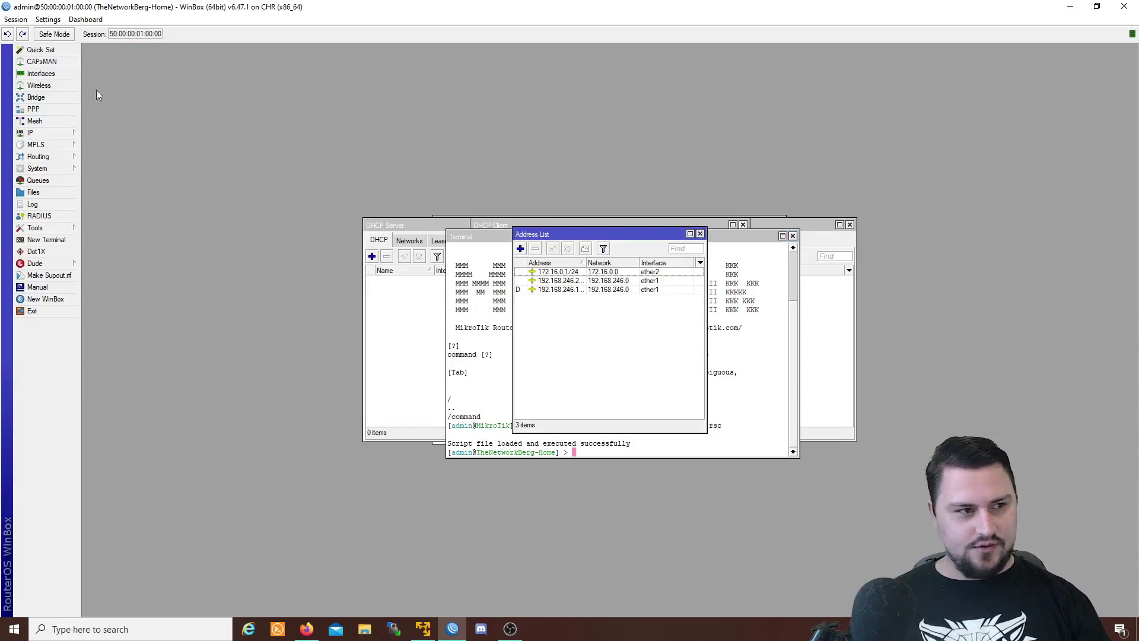
{"action": "left_click", "coordinate": [48, 134]}
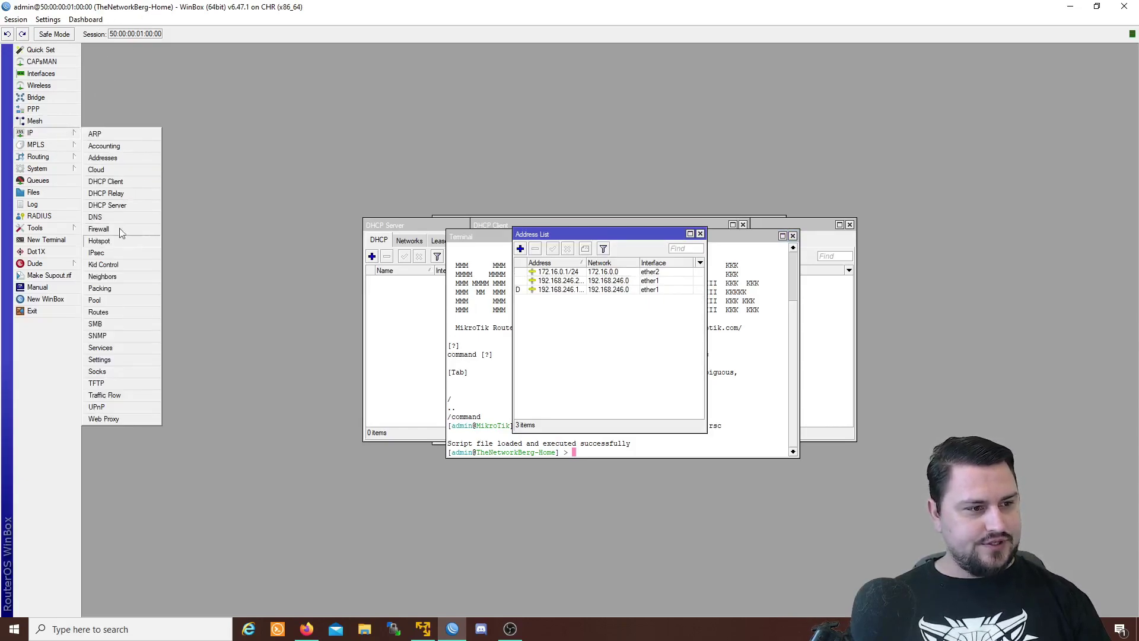
{"action": "left_click", "coordinate": [122, 347]}
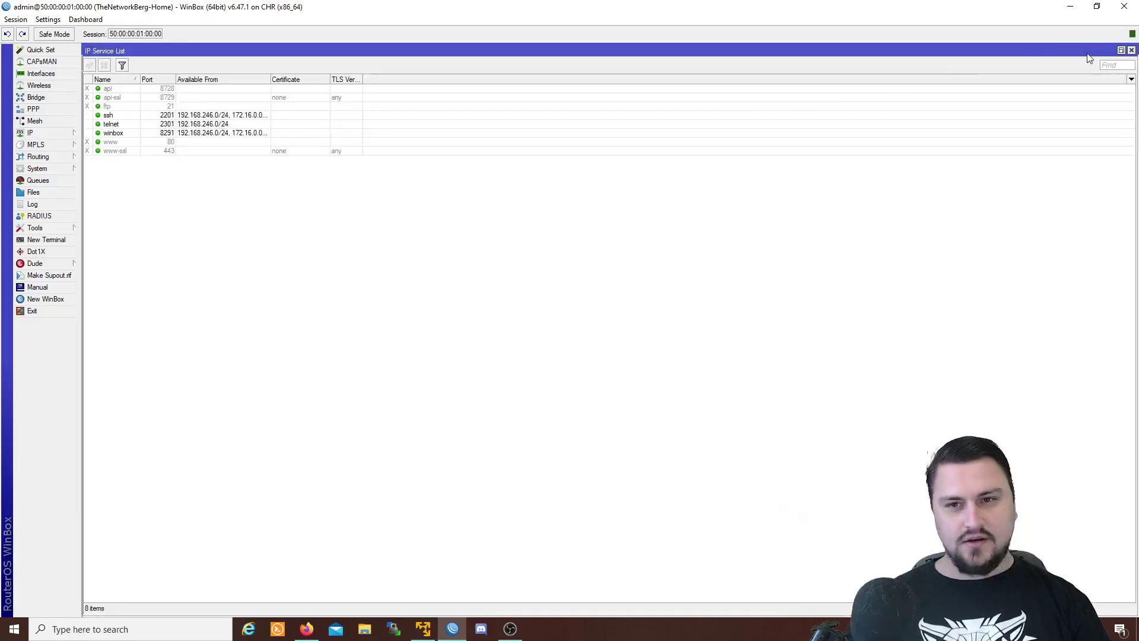
Close the Service List, Terminal, Address List and DHCP Client windows
{"action": "left_click", "coordinate": [1132, 51]}
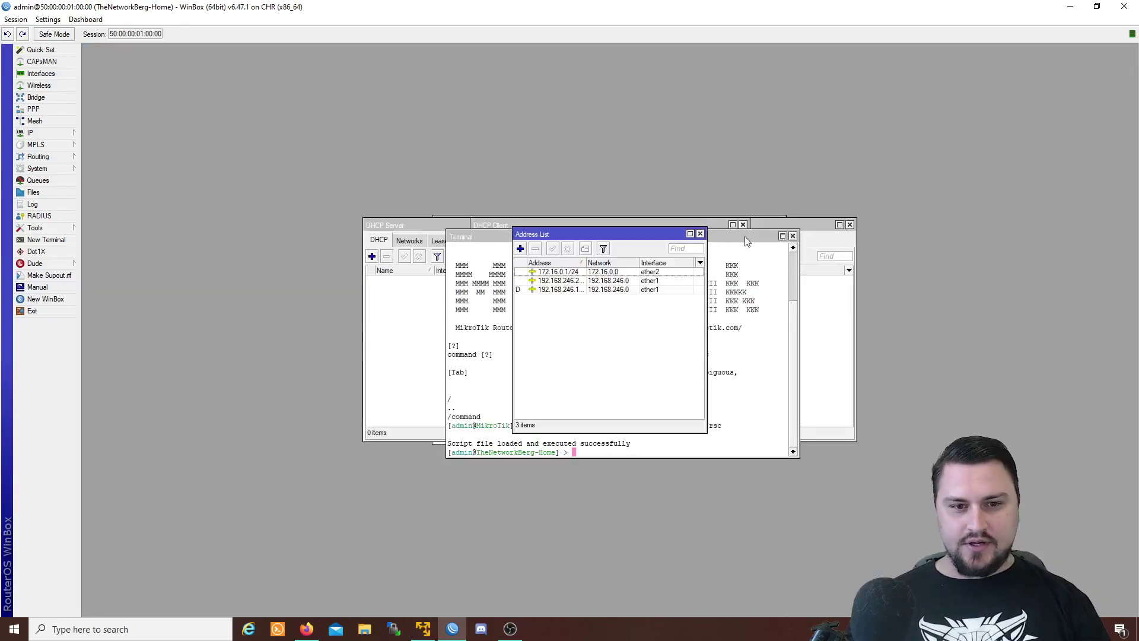
{"action": "left_click", "coordinate": [793, 237]}
{"action": "left_click", "coordinate": [703, 235]}
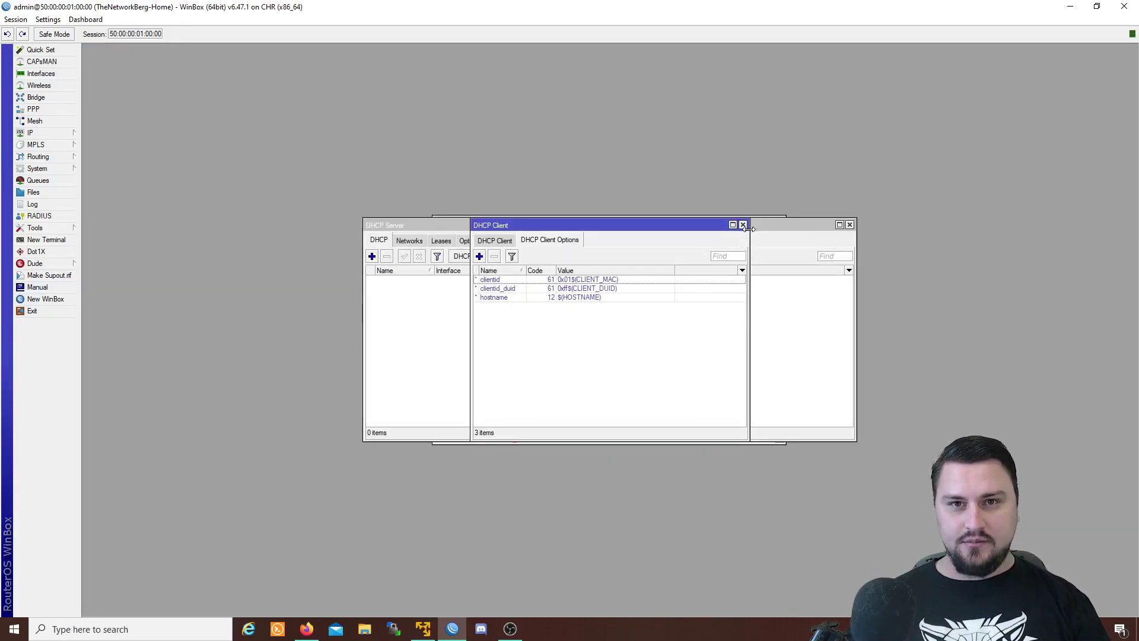
{"action": "left_click", "coordinate": [742, 225]}
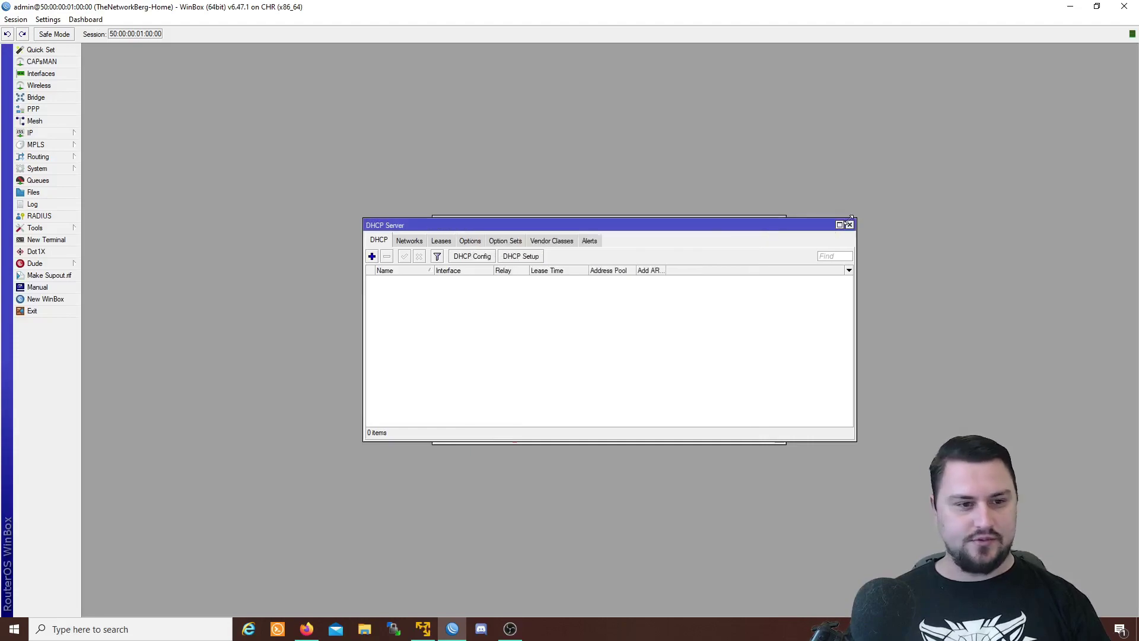
Close DHCP Server and create an unencrypted TheNetworkBergNew.backup from the File List
{"action": "left_click", "coordinate": [849, 225]}
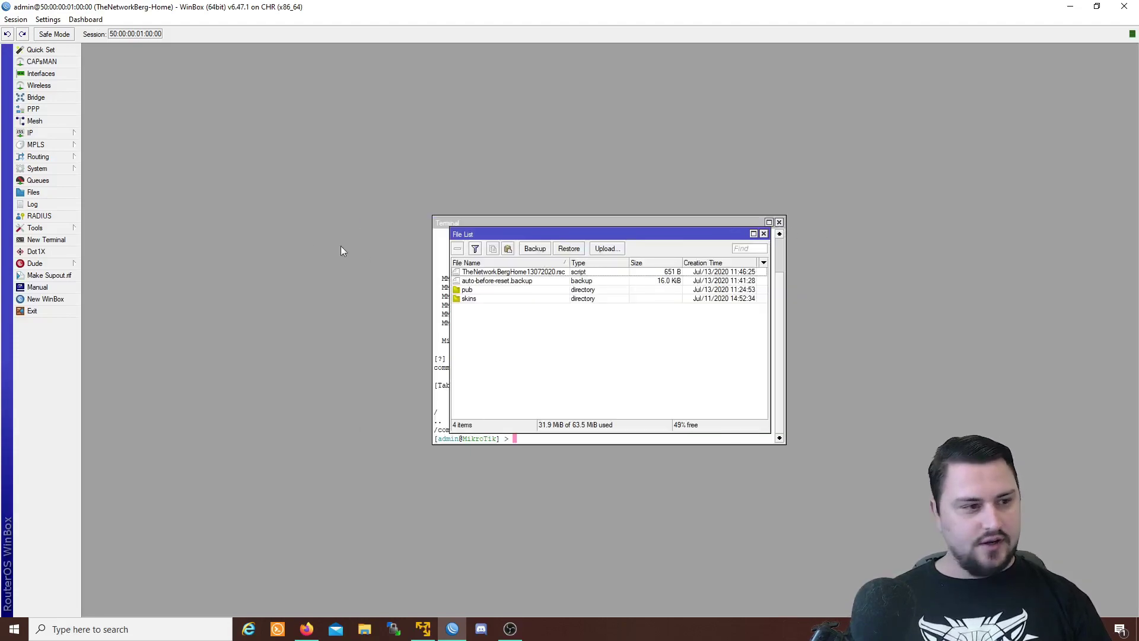
{"action": "left_click", "coordinate": [535, 249]}
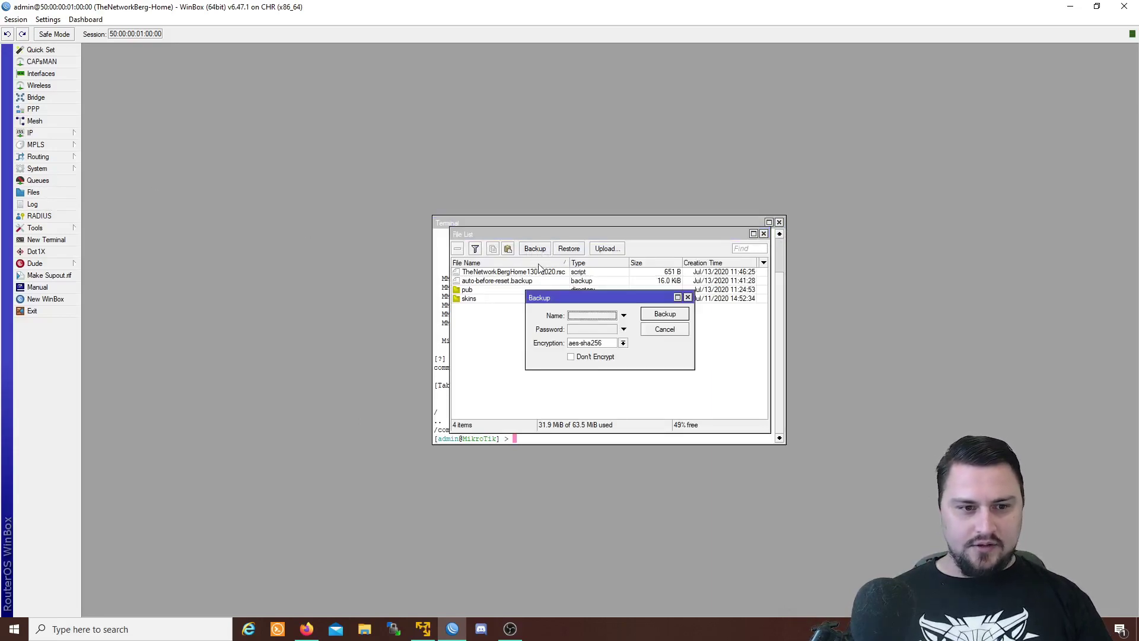
{"action": "left_click", "coordinate": [588, 316]}
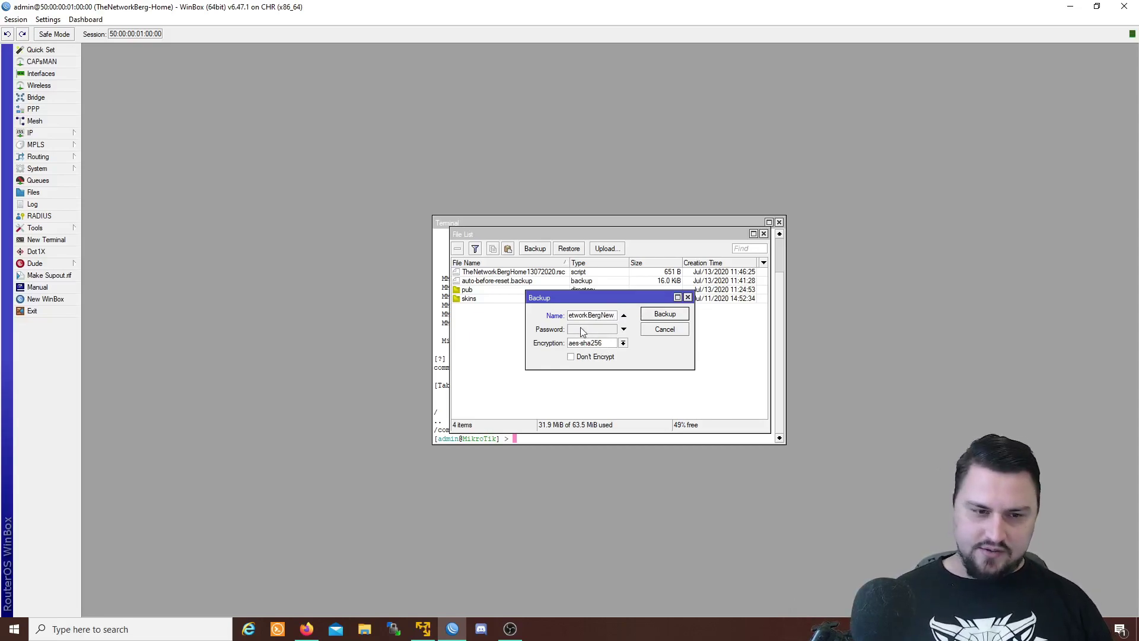
{"action": "left_click", "coordinate": [584, 358]}
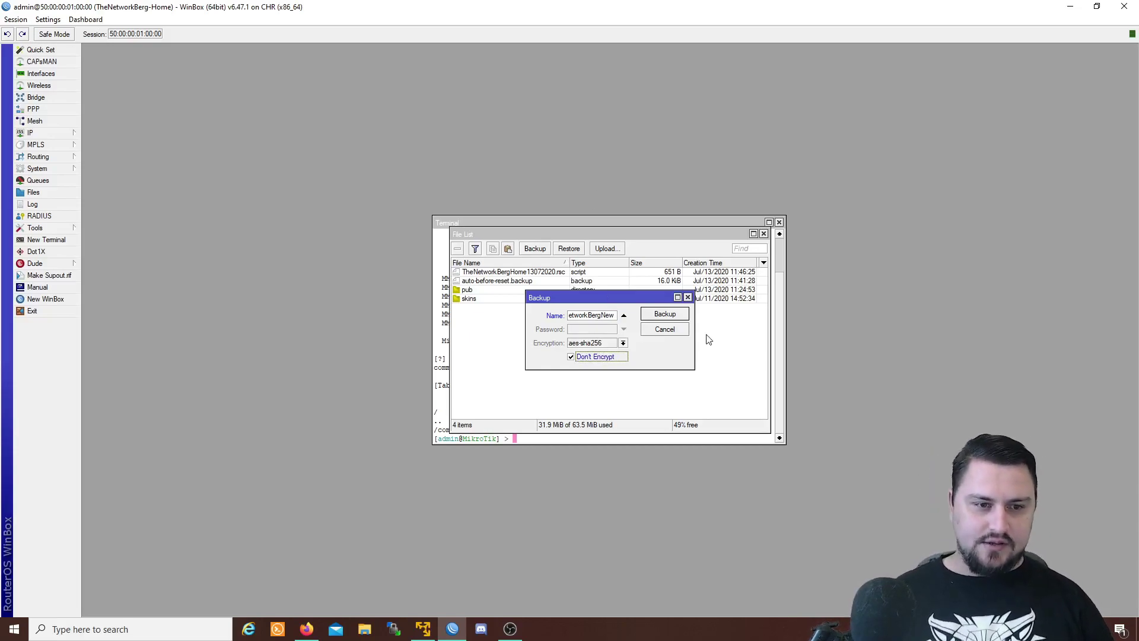
{"action": "left_click", "coordinate": [669, 314]}
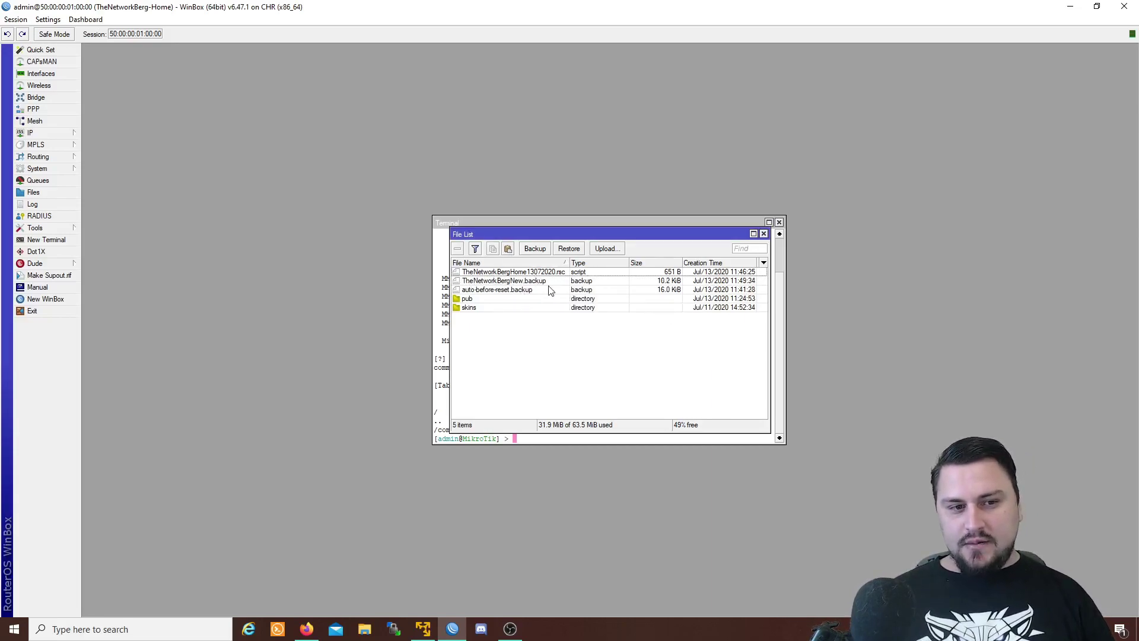
{"action": "left_click", "coordinate": [541, 282]}
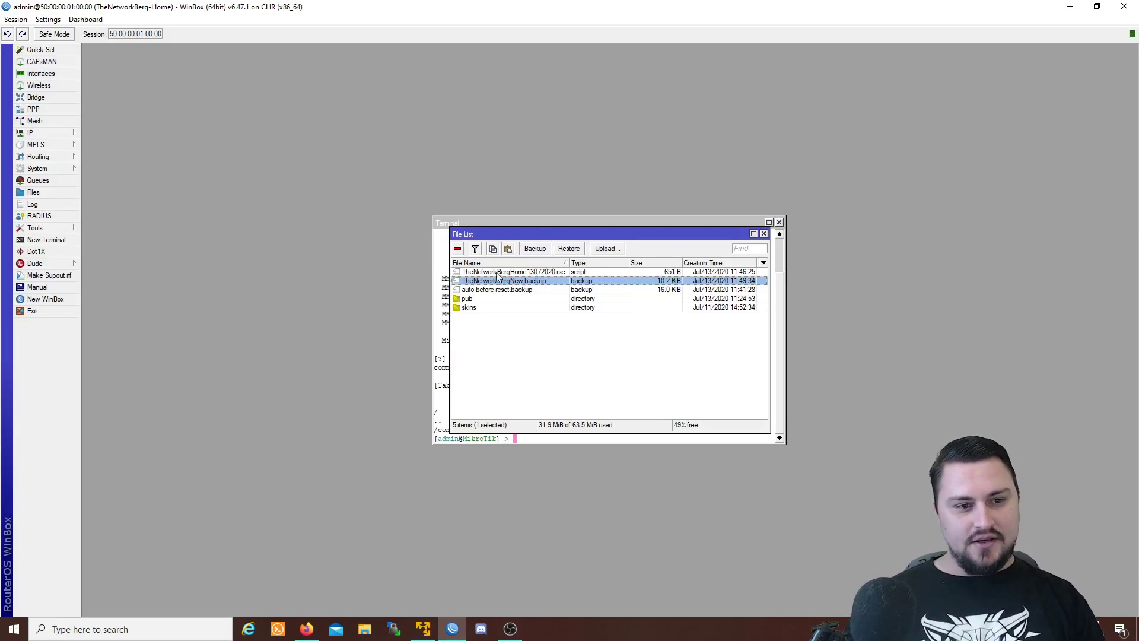
{"action": "right_click", "coordinate": [513, 283]}
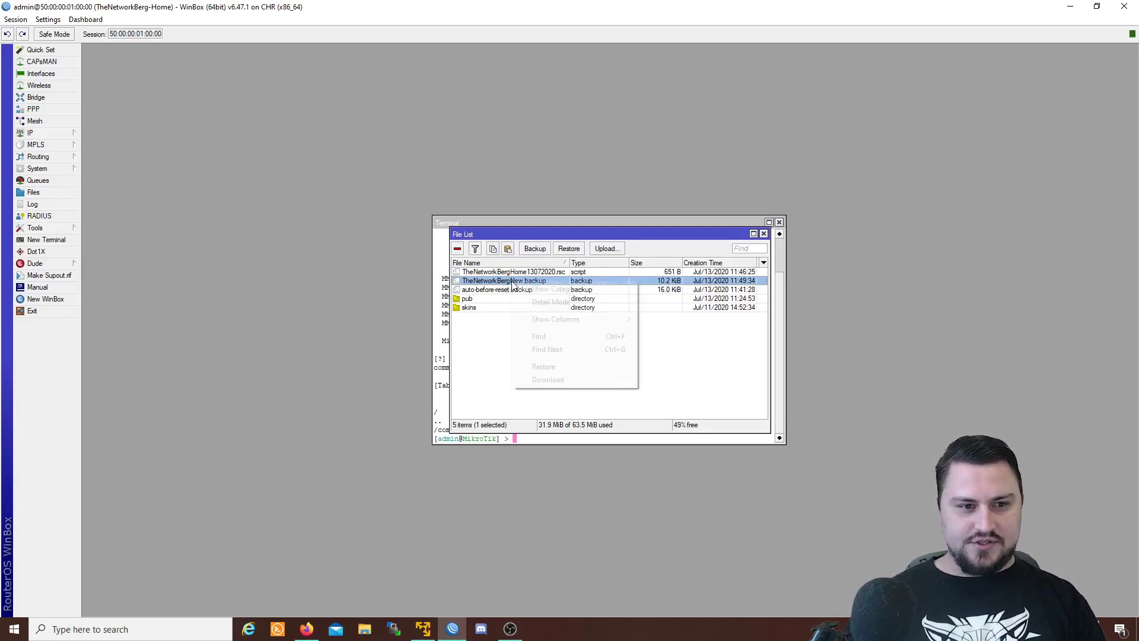
{"action": "left_click", "coordinate": [649, 386]}
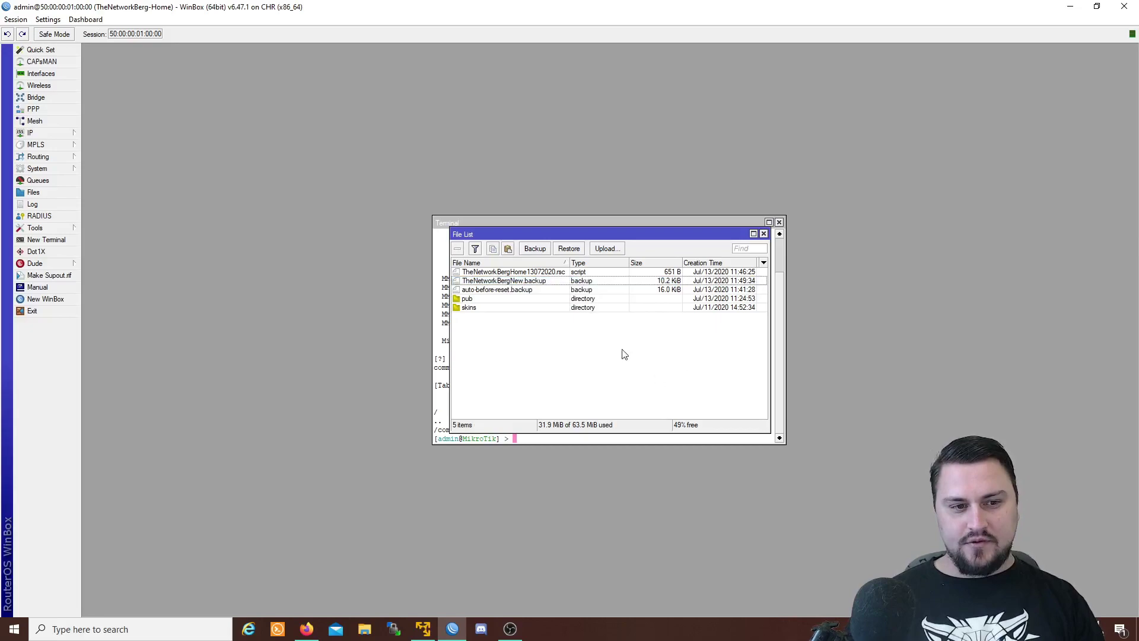
{"action": "left_click", "coordinate": [540, 298]}
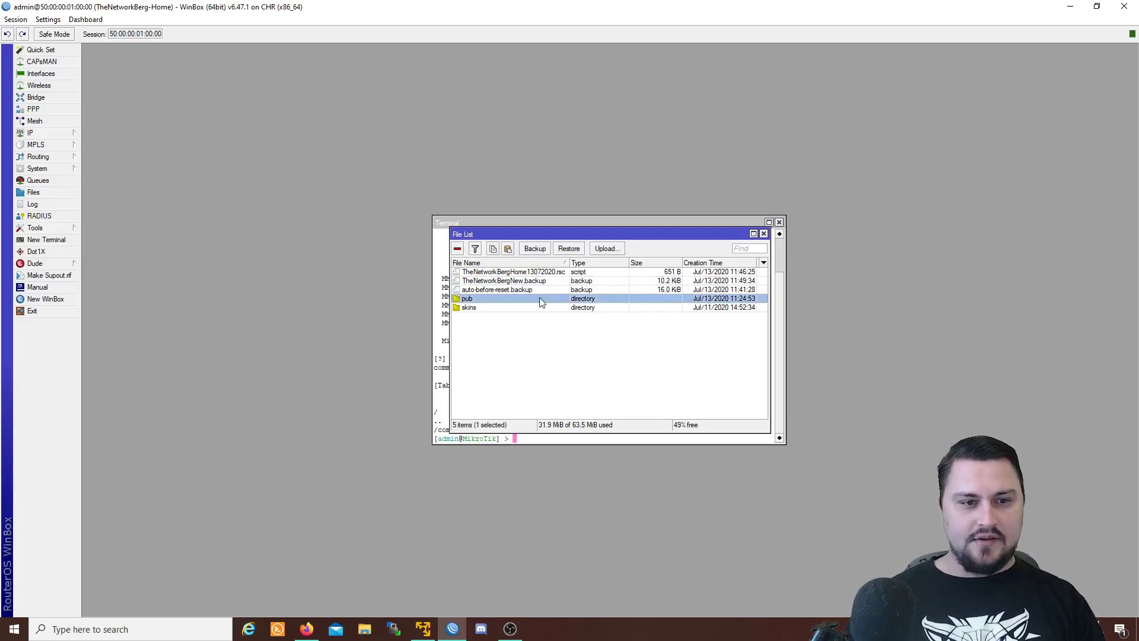
{"action": "left_click", "coordinate": [558, 283]}
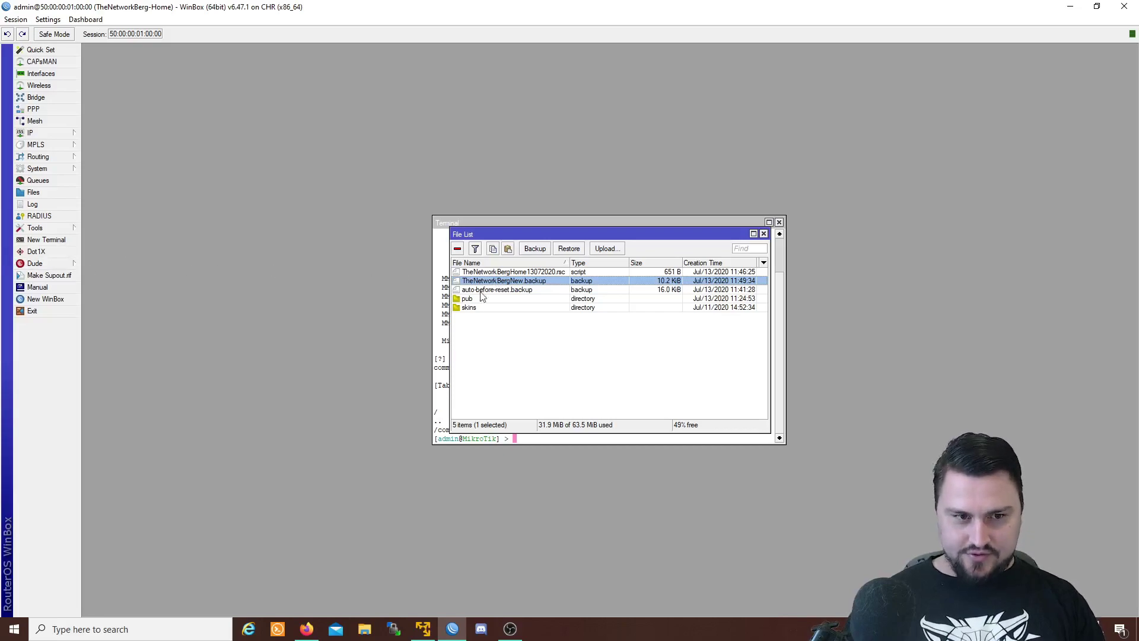
{"action": "left_click", "coordinate": [567, 248]}
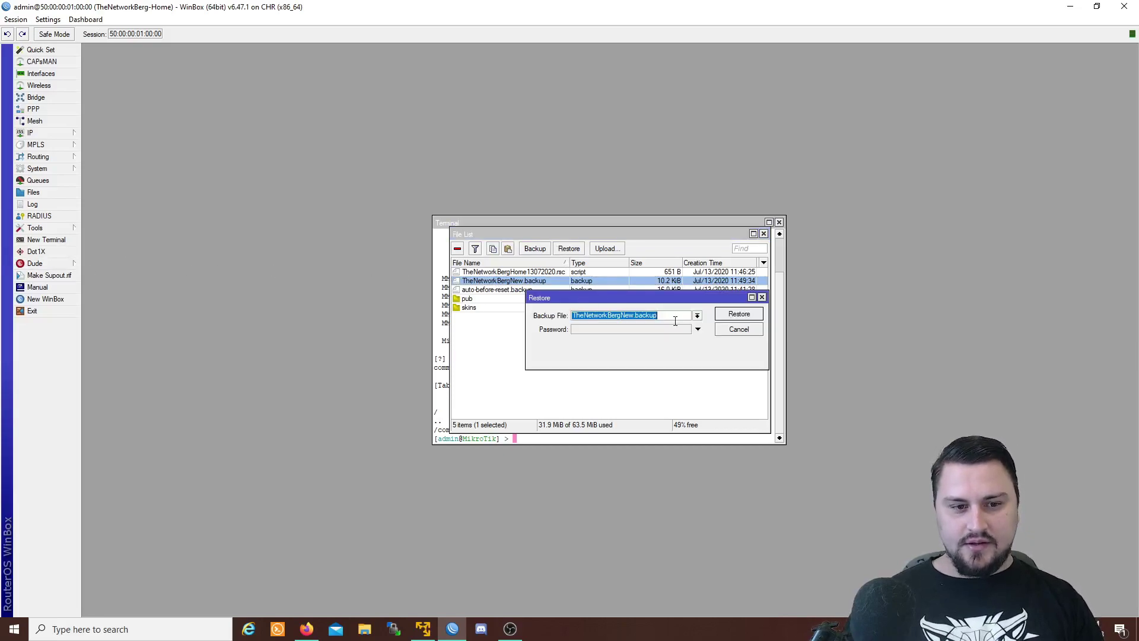
{"action": "left_click", "coordinate": [698, 315]}
{"action": "left_click", "coordinate": [648, 331]}
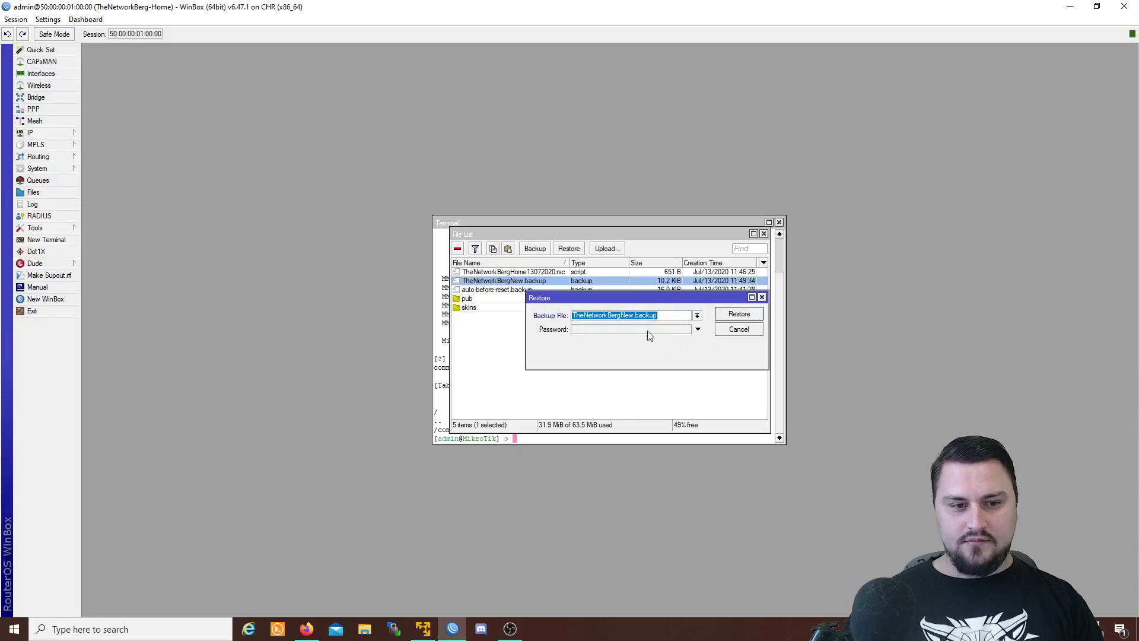
{"action": "left_click", "coordinate": [741, 330]}
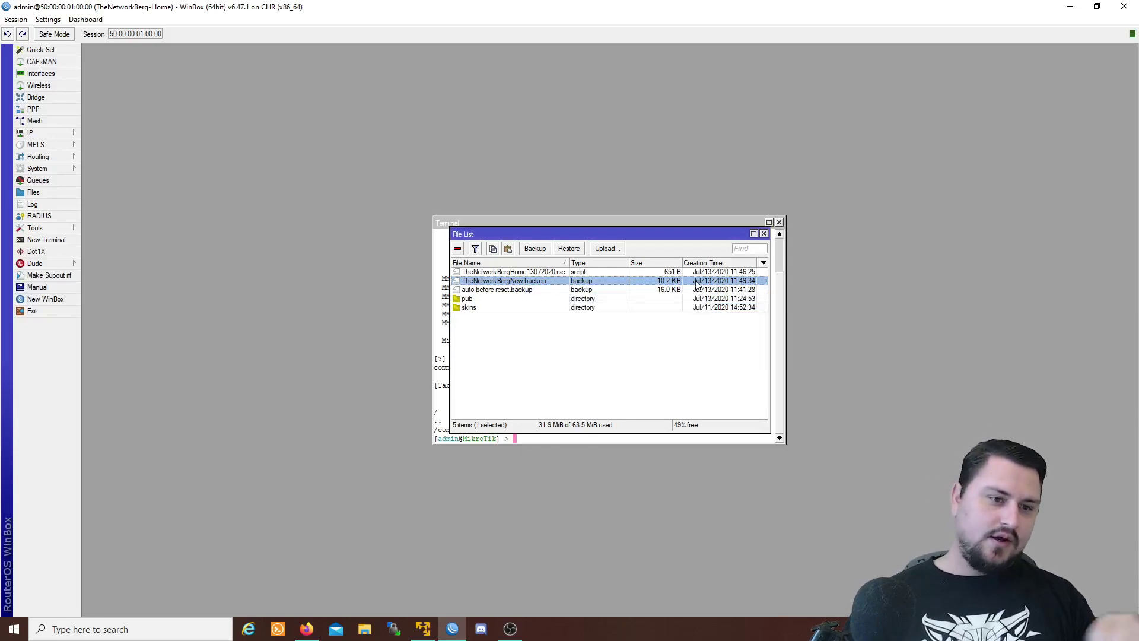